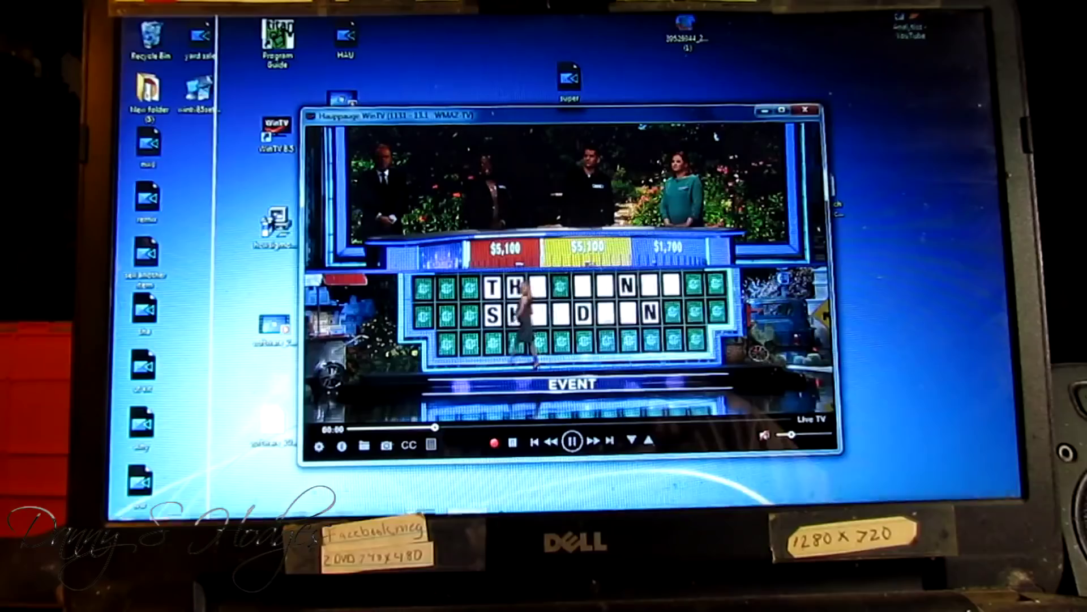
Launch Signal Monitor from the Start menu and move its Digital Signal Quality window up and right
{"action": "mouse_move", "coordinate": [128, 507]}
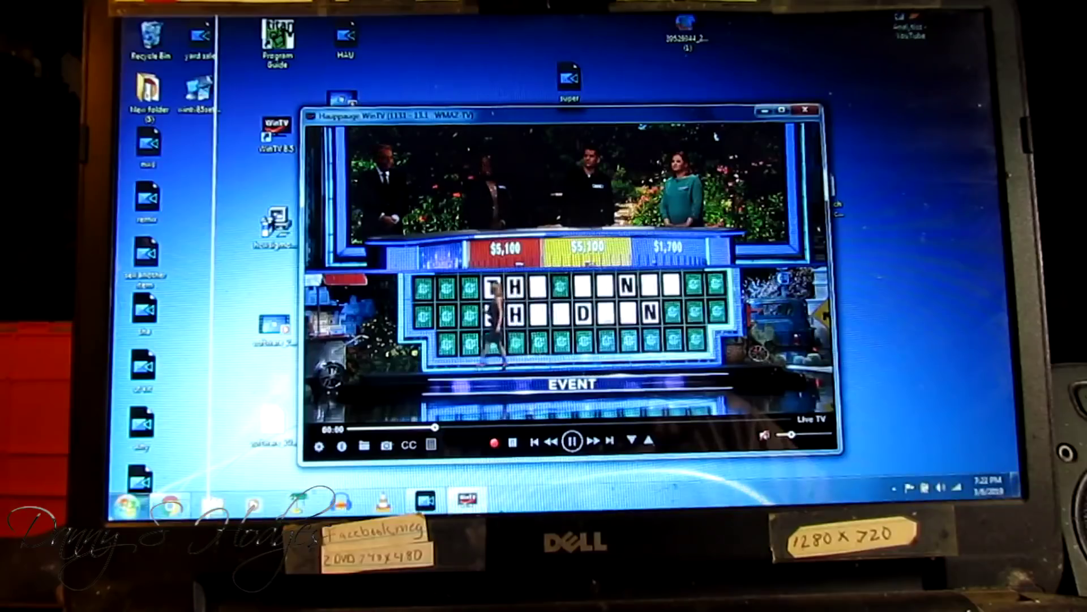
{"action": "left_click", "coordinate": [127, 504]}
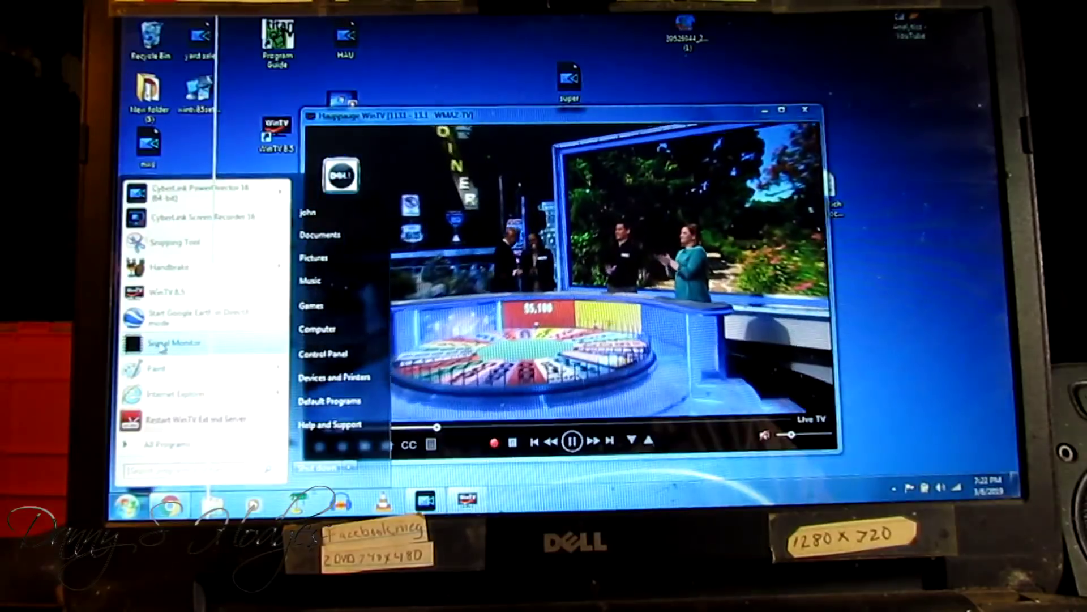
{"action": "left_click", "coordinate": [221, 348]}
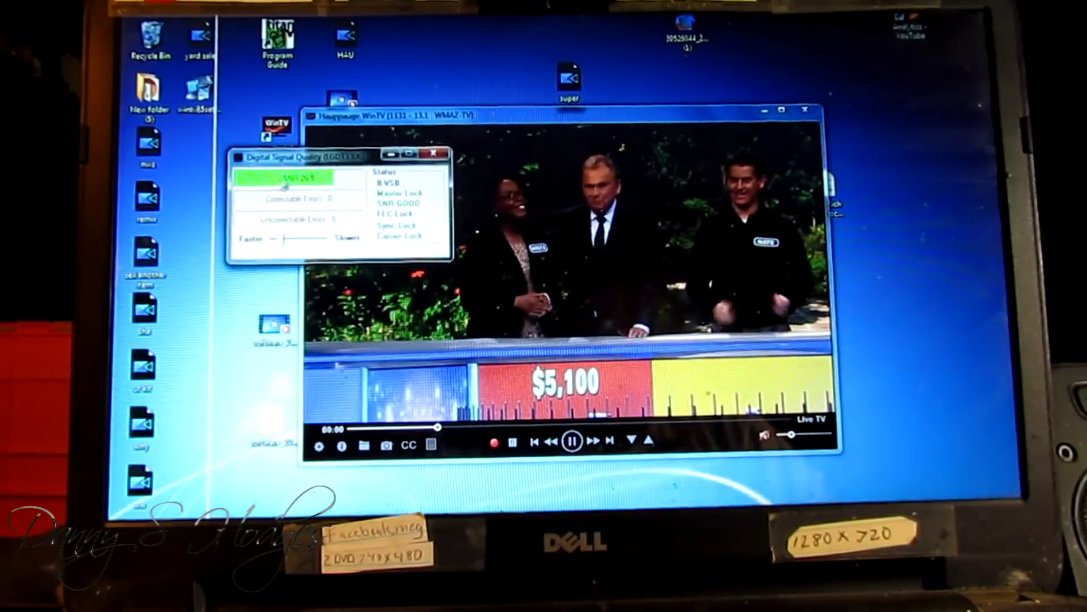
{"action": "left_click_drag", "start_coordinate": [315, 158], "coordinate": [408, 124]}
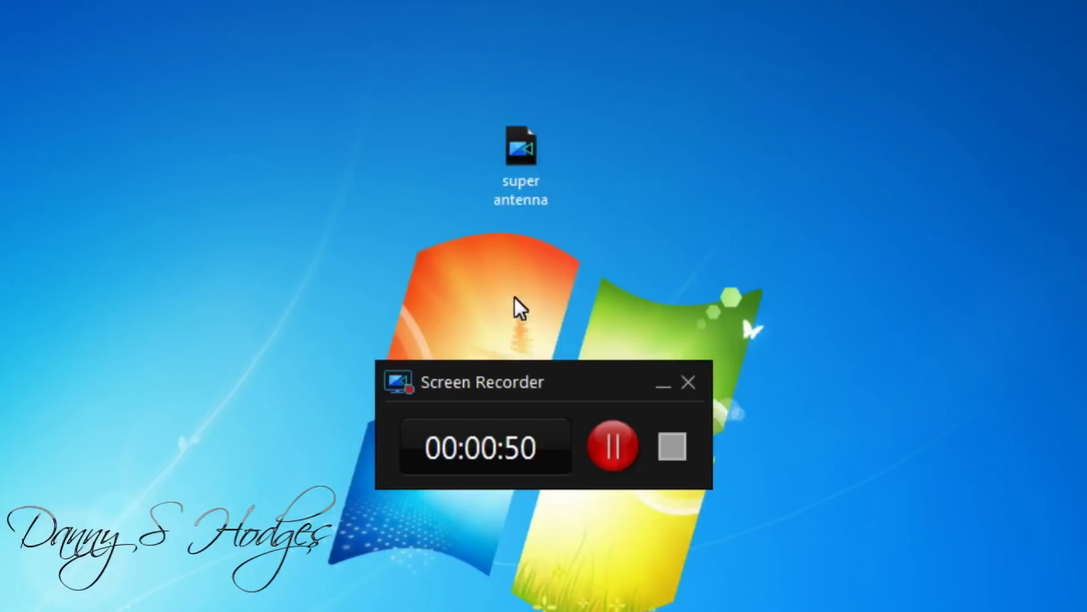
Minimize the Screen Recorder window to clear the desktop
{"action": "left_click", "coordinate": [666, 386]}
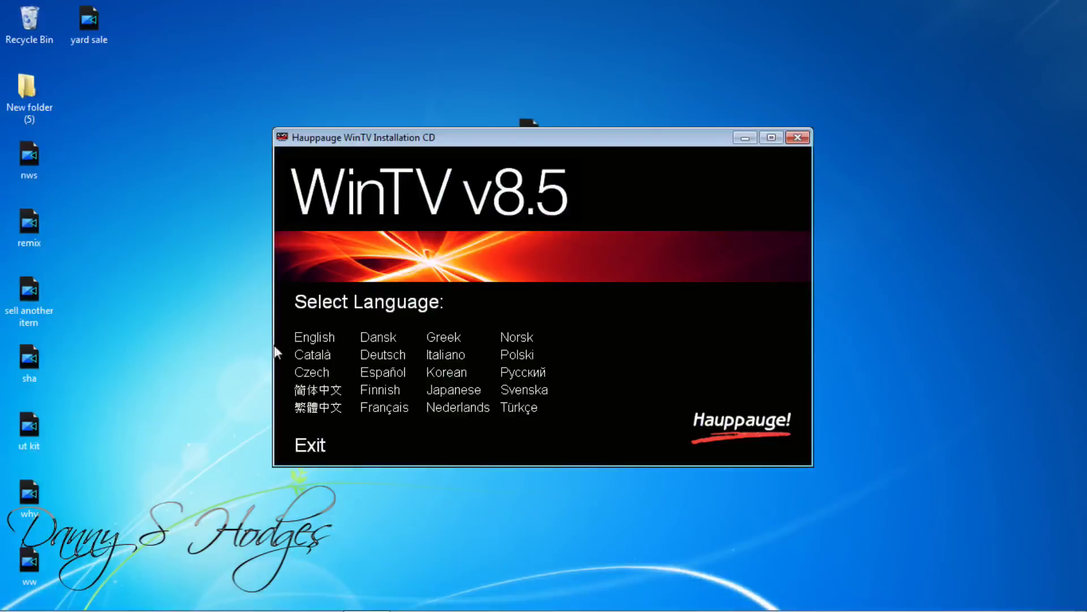
Choose English as the installer language and start Step 1: Install Drivers
{"action": "left_click", "coordinate": [308, 336]}
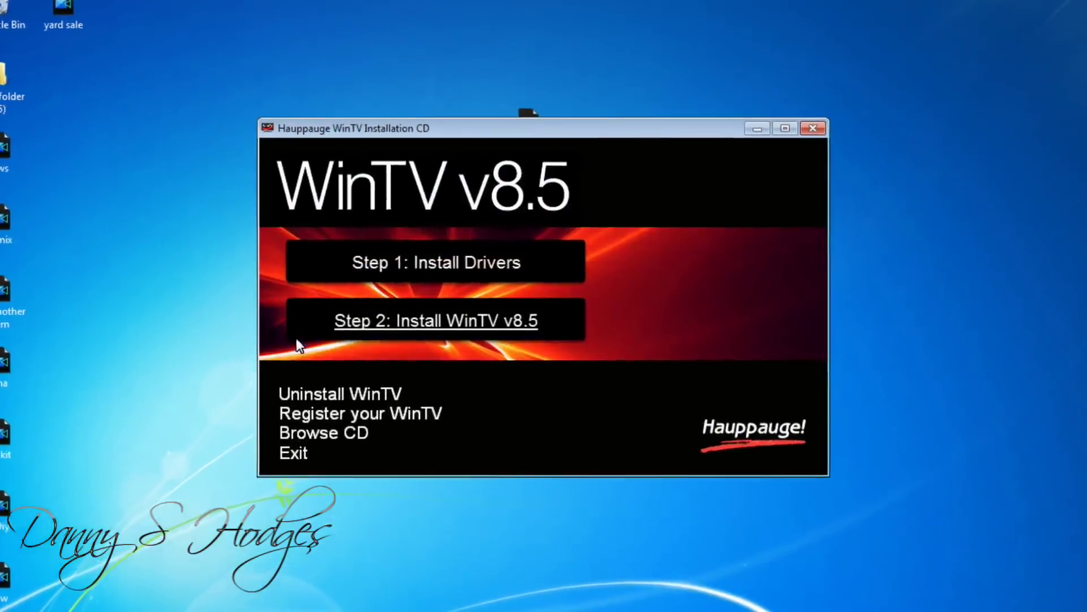
{"action": "left_click", "coordinate": [431, 268]}
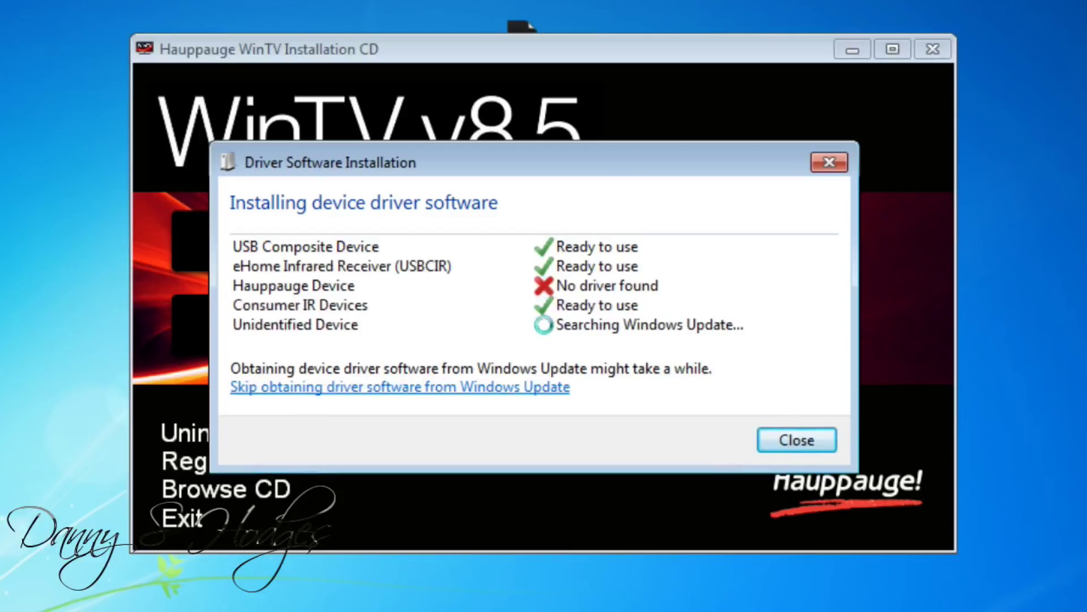
Skip the Windows Update driver search, close the driver report, and confirm the USB connection prompts
{"action": "left_click", "coordinate": [432, 386]}
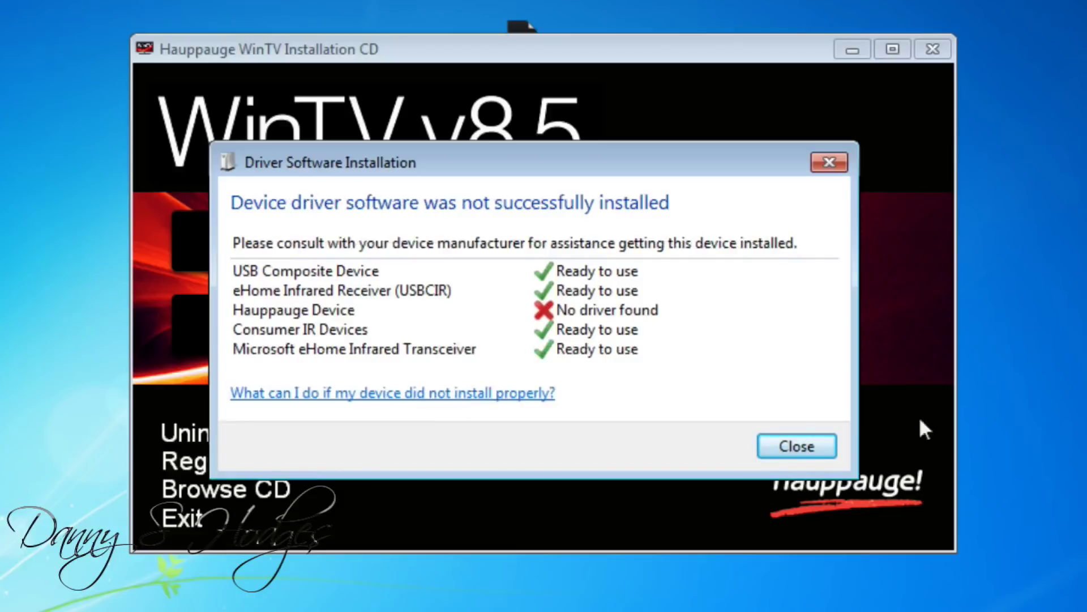
{"action": "left_click", "coordinate": [801, 443]}
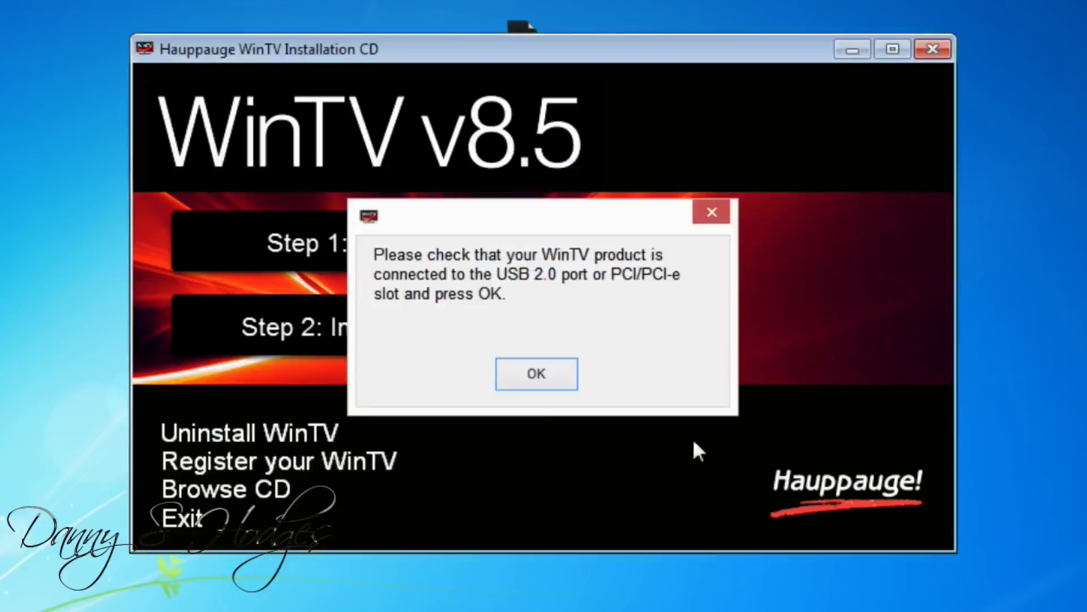
{"action": "left_click", "coordinate": [547, 380]}
{"action": "left_click", "coordinate": [545, 376]}
{"action": "left_click", "coordinate": [545, 376]}
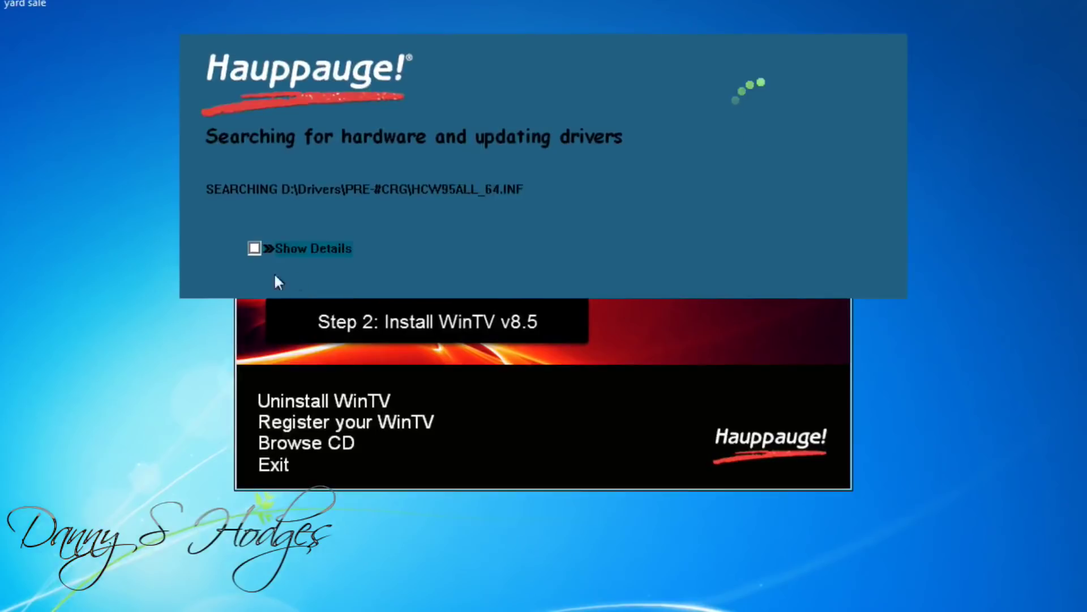
Turn on Show Details to display the detailed driver search log
{"action": "left_click", "coordinate": [253, 248]}
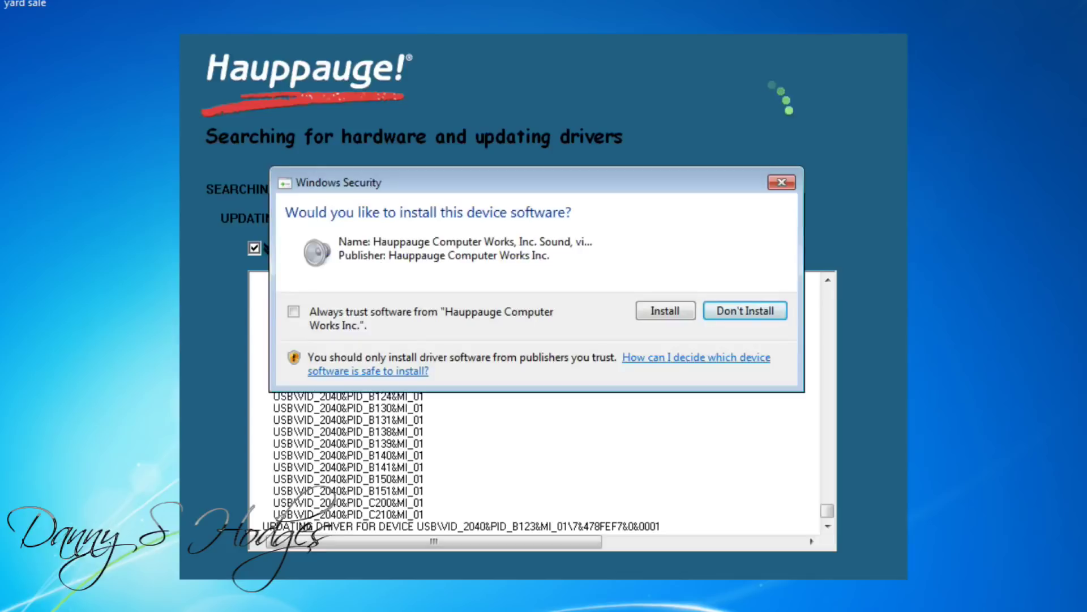
Approve the Hauppauge device software and HID driver installs, then close the finished driver updater
{"action": "left_click", "coordinate": [661, 317]}
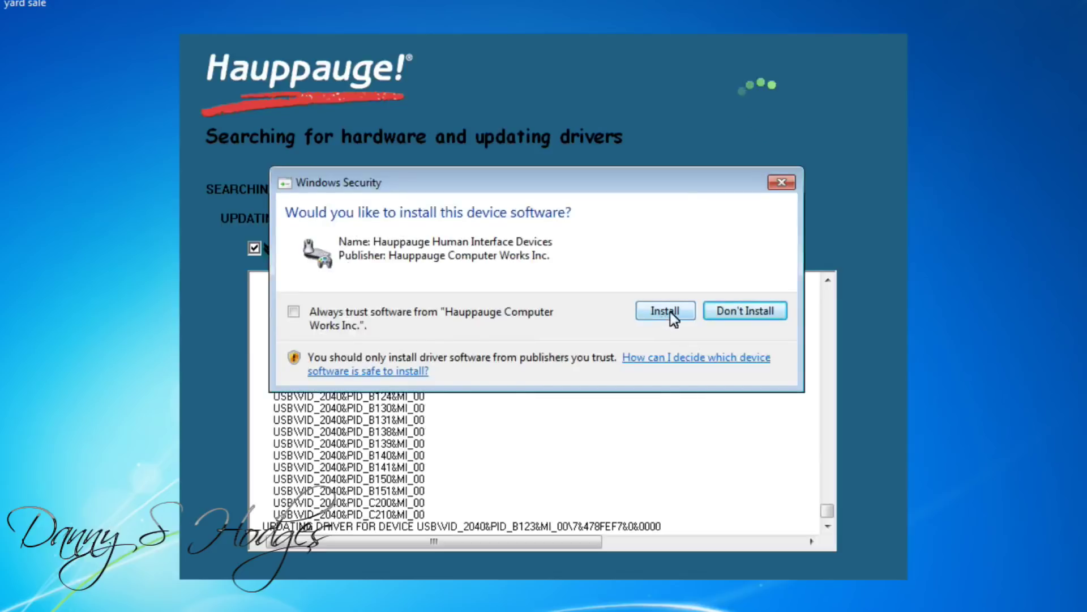
{"action": "left_click", "coordinate": [670, 312]}
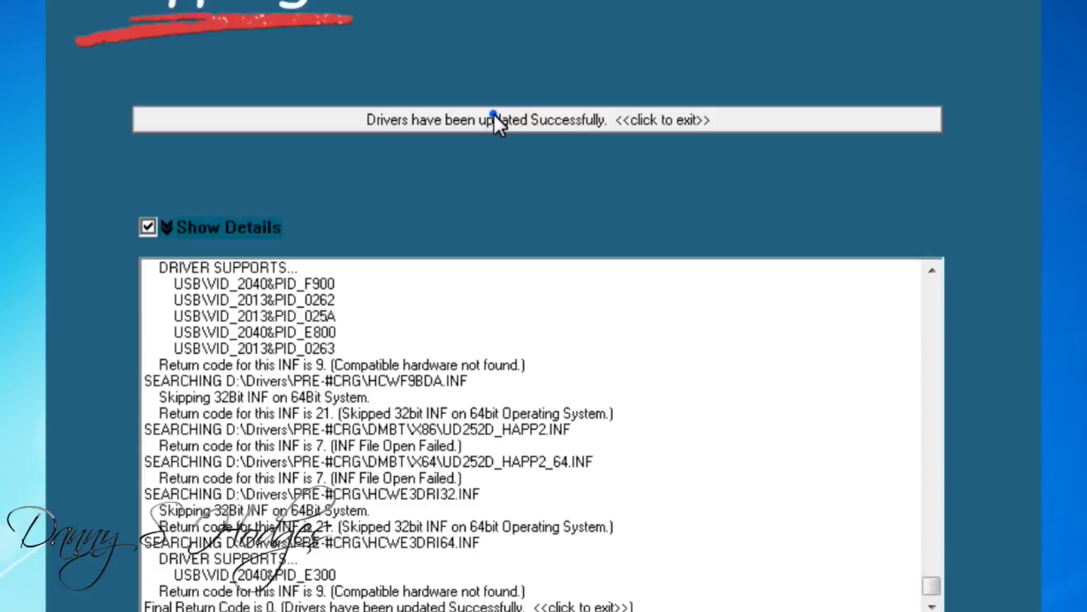
{"action": "left_click", "coordinate": [509, 168]}
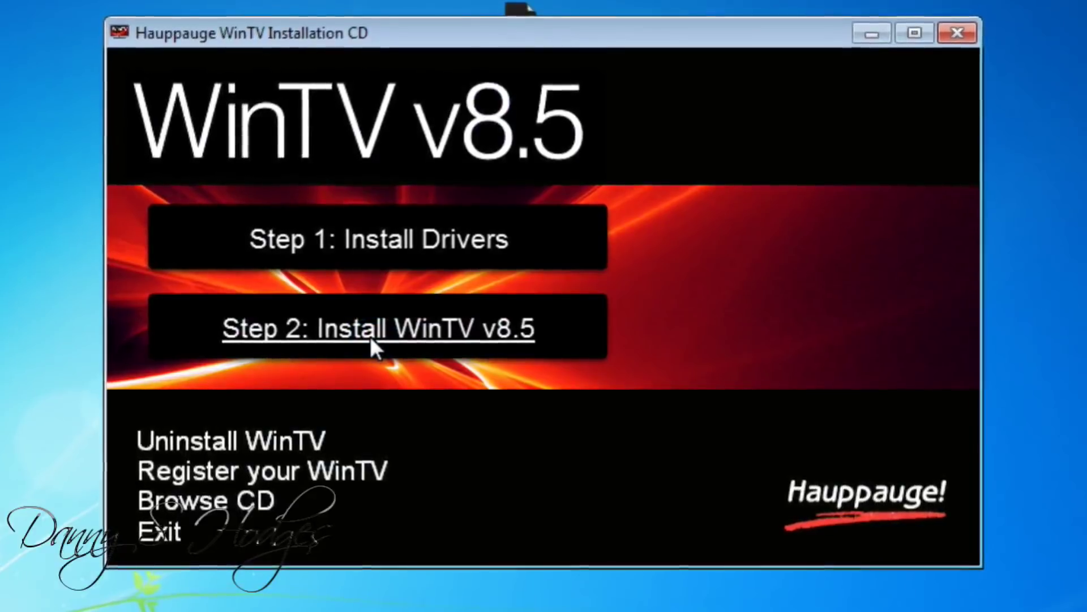
Start Step 2: Install WinTV v8.5 and choose Download Now for the updated version
{"action": "left_click", "coordinate": [369, 336]}
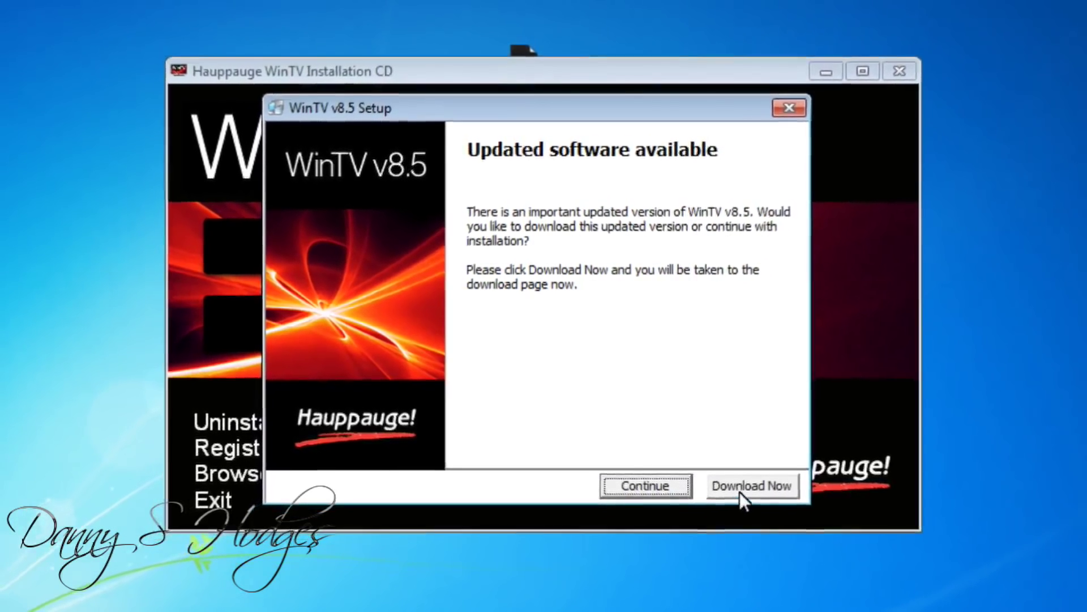
{"action": "left_click", "coordinate": [738, 489]}
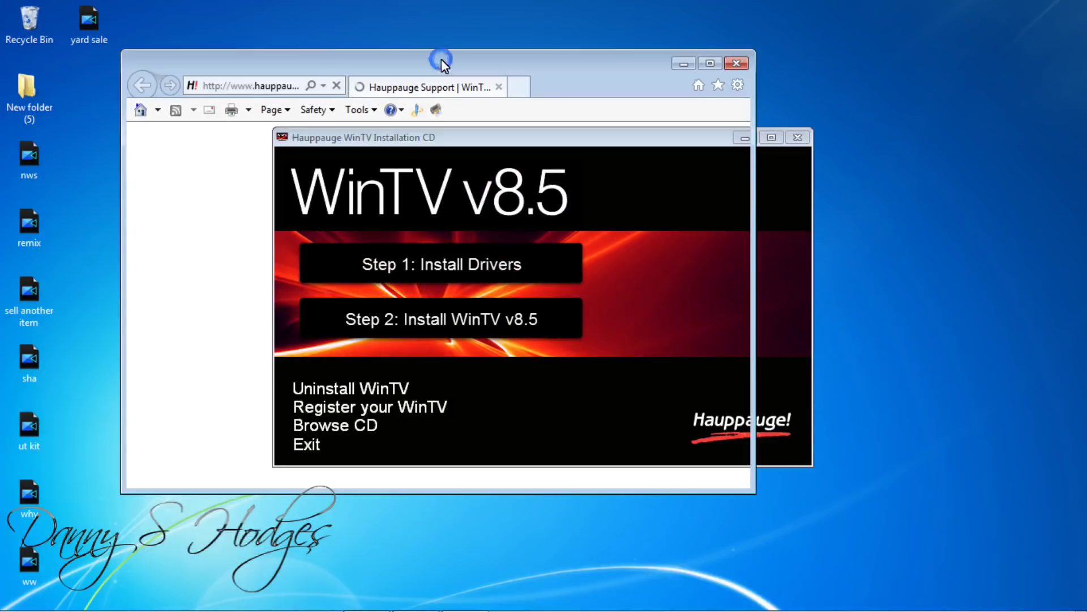
{"action": "left_click", "coordinate": [418, 2]}
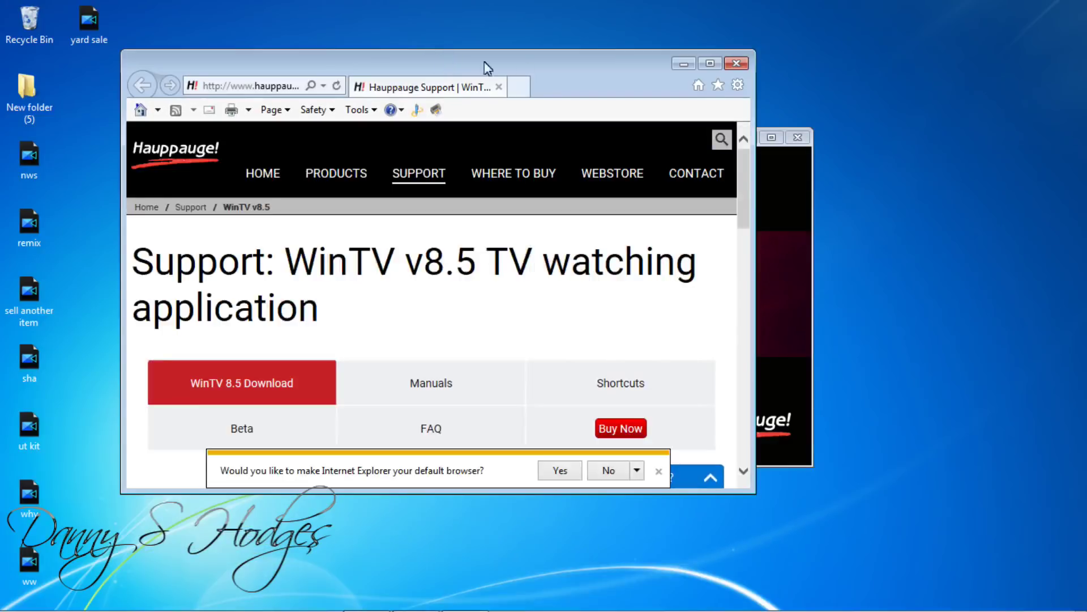
Maximize the browser and start downloading the WinTV v8.5 Windows installer from the support page
{"action": "left_click", "coordinate": [711, 63]}
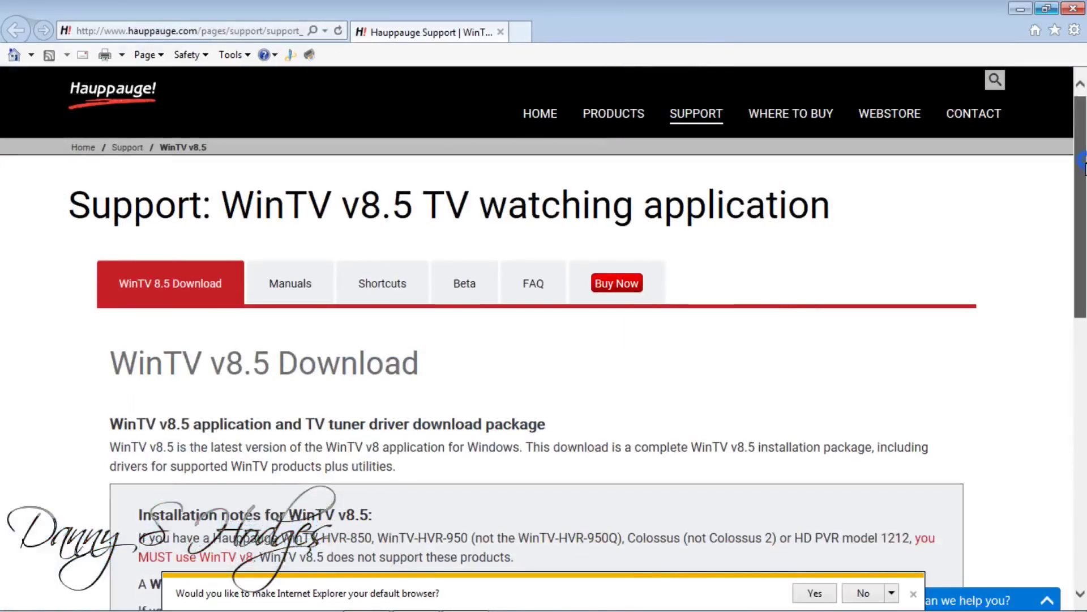
{"action": "scroll", "coordinate": [1085, 187], "scroll_direction": "down", "scroll_amount": 1}
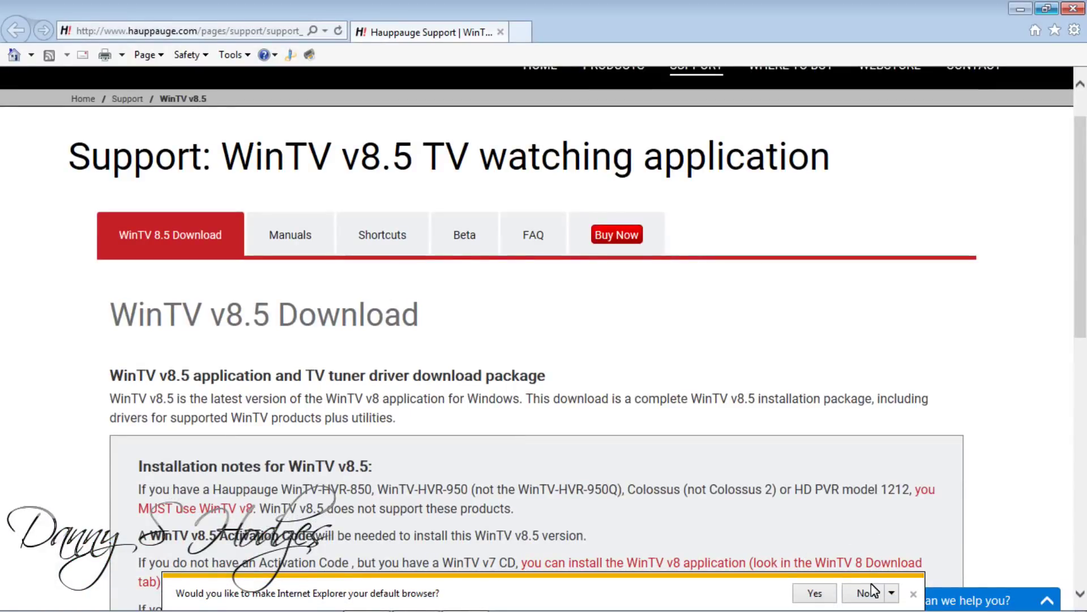
{"action": "scroll", "coordinate": [1085, 260], "scroll_direction": "down", "scroll_amount": 2}
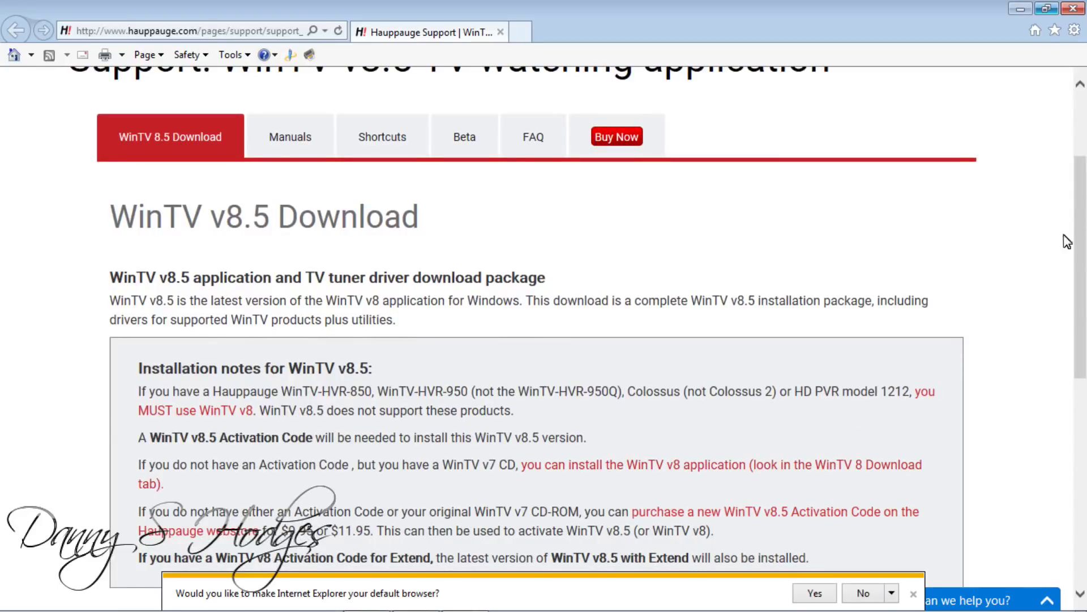
{"action": "left_click_drag", "start_coordinate": [1082, 210], "coordinate": [1084, 309]}
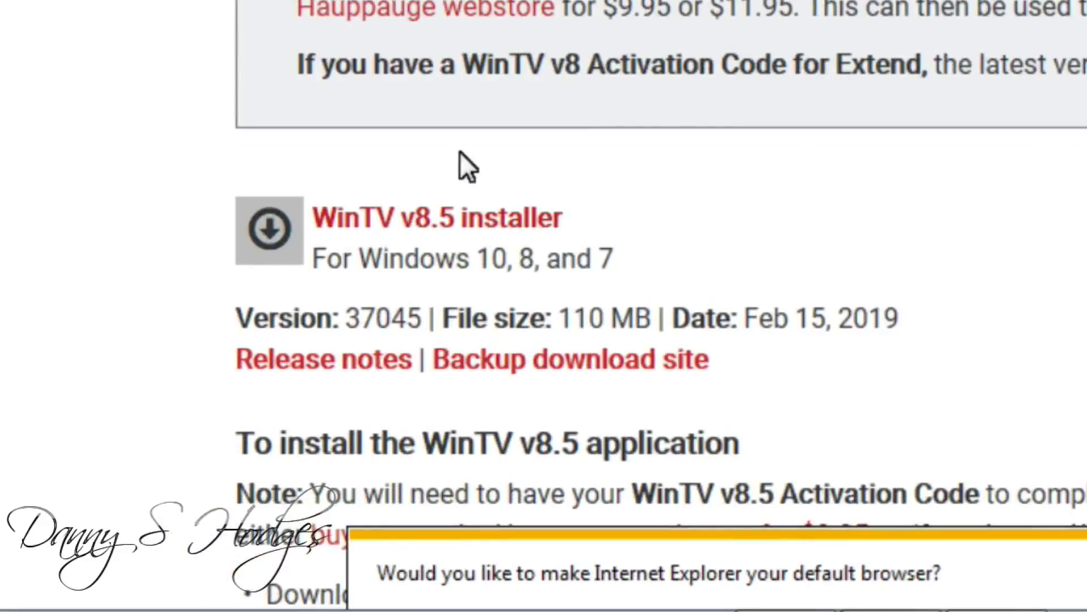
{"action": "left_click", "coordinate": [417, 224]}
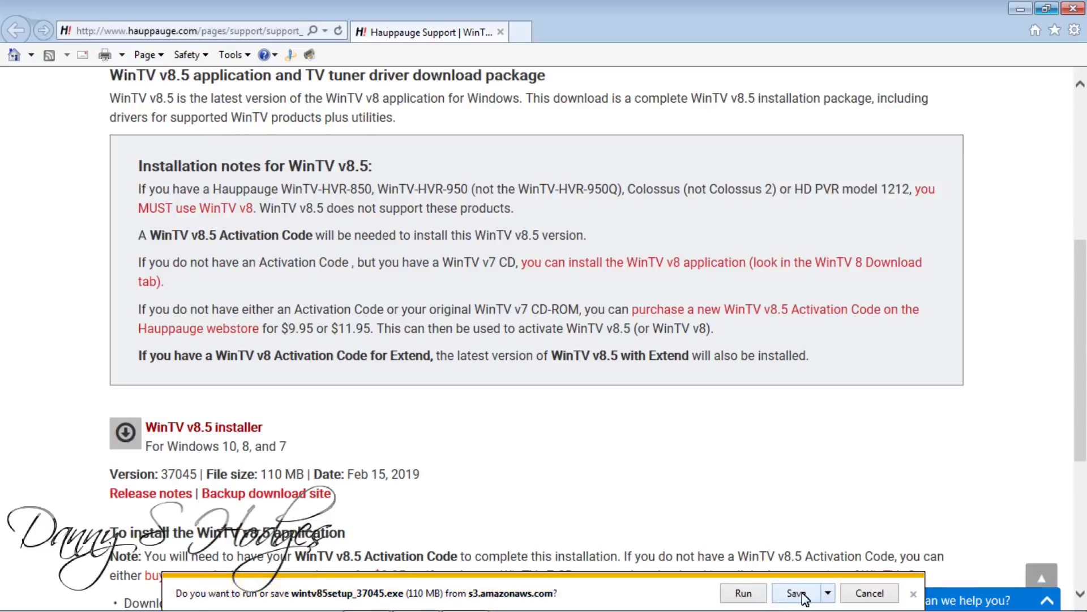
Save wintv85setup_37045 to the Desktop and decline making Internet Explorer the default browser
{"action": "left_click", "coordinate": [827, 593]}
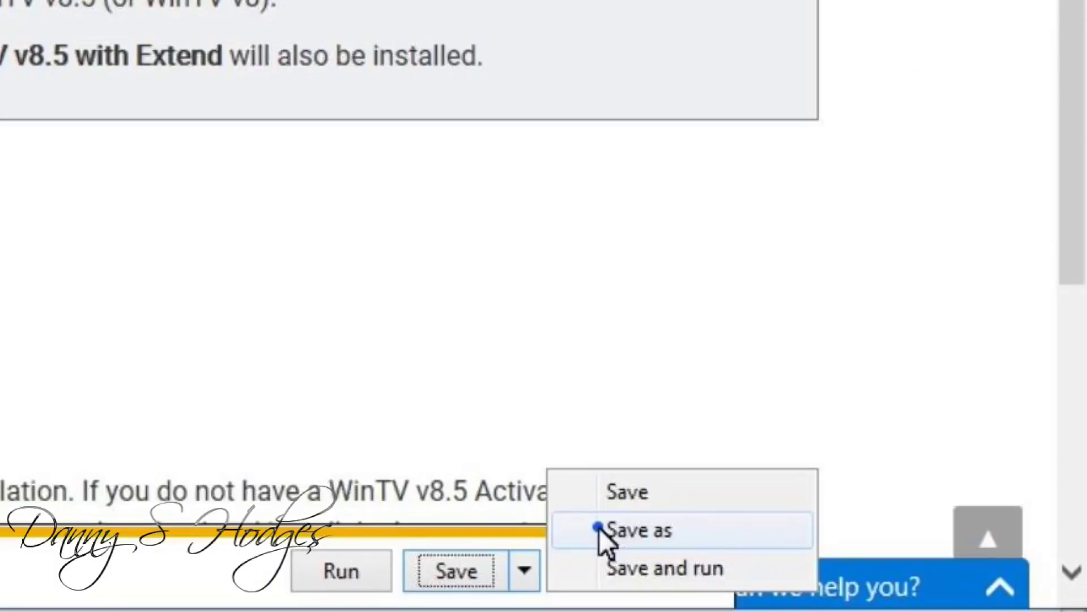
{"action": "left_click", "coordinate": [600, 528]}
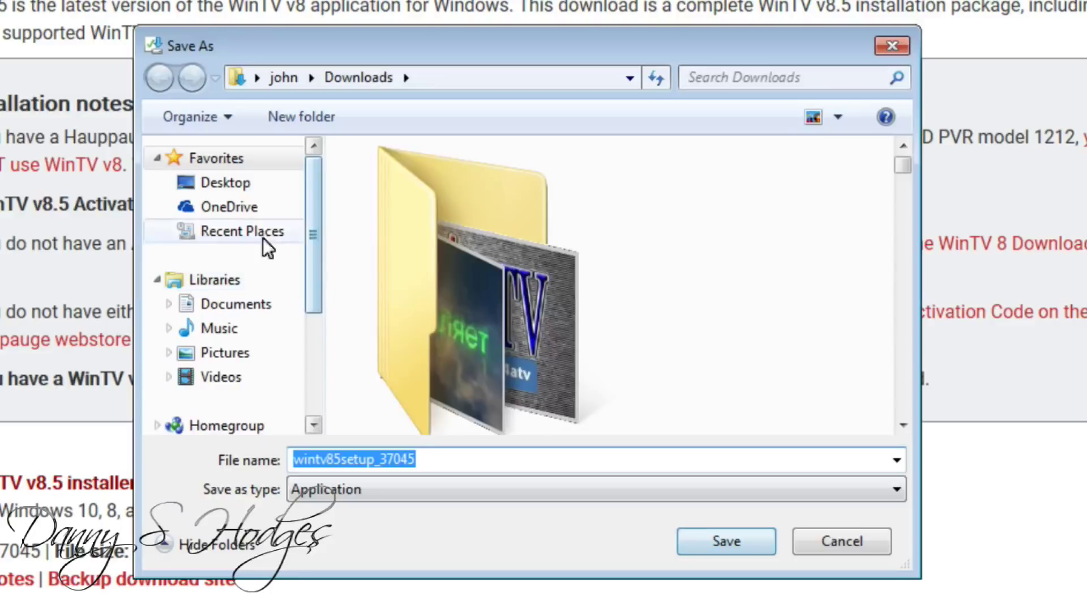
{"action": "left_click", "coordinate": [205, 184]}
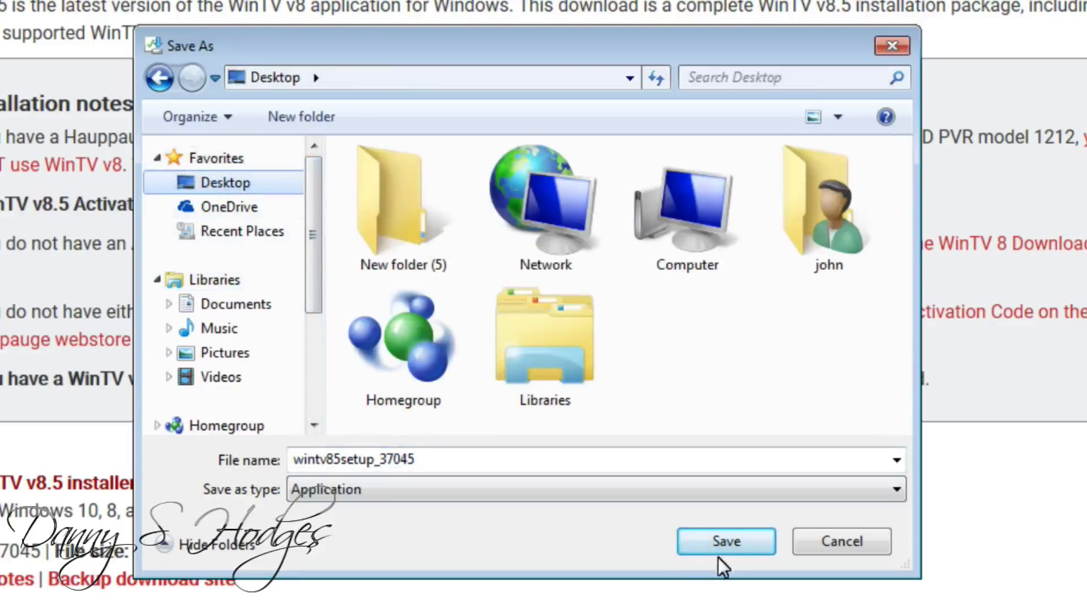
{"action": "left_click", "coordinate": [733, 542]}
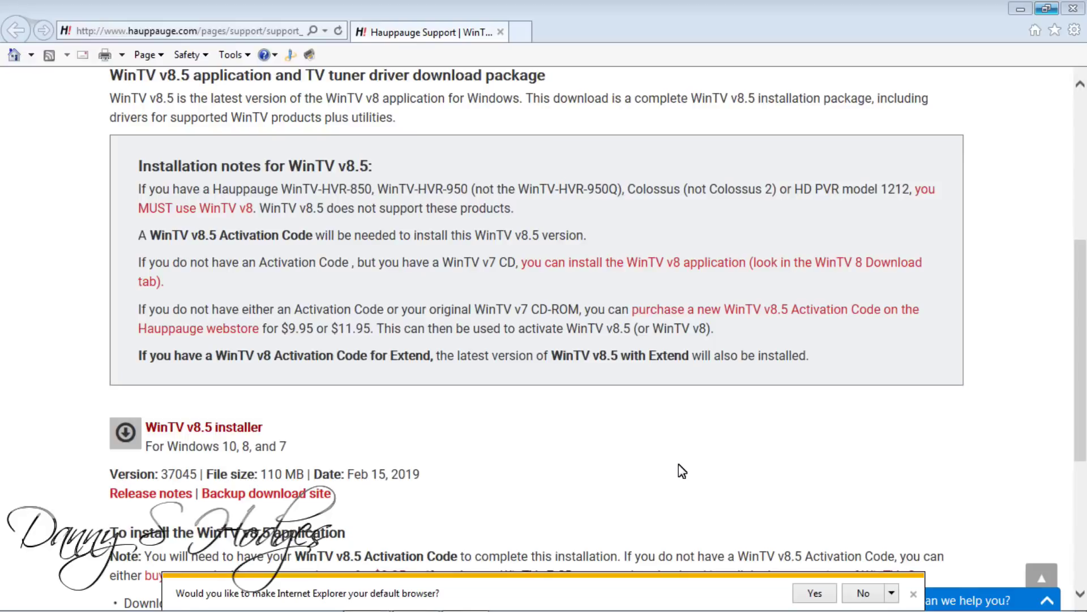
{"action": "left_click", "coordinate": [860, 599]}
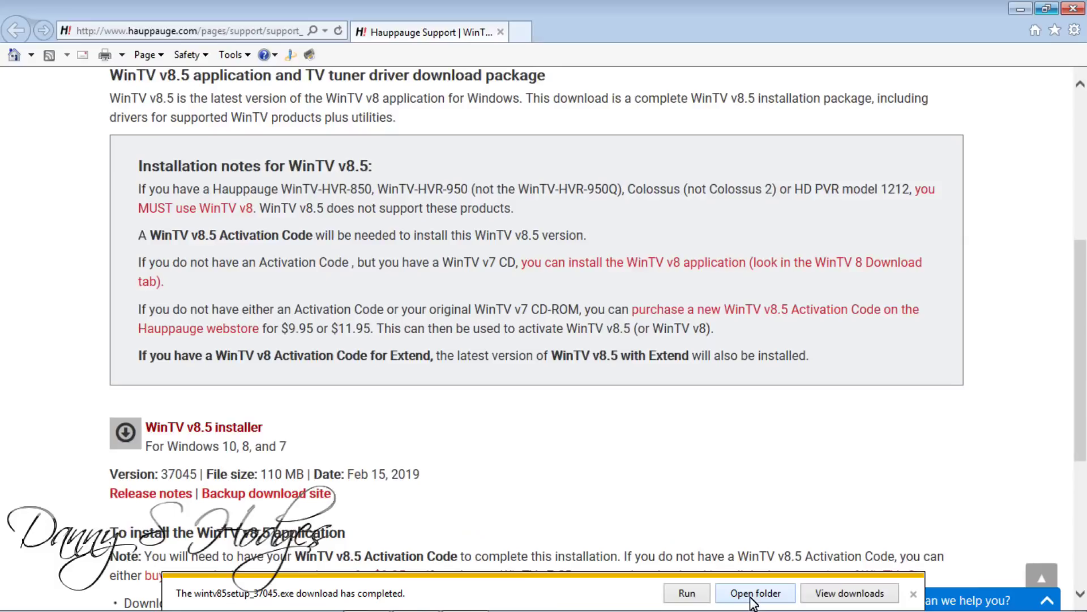
Run wintv85setup_37045 from the Desktop folder, accept English, and begin the WinTV v8.5 installation
{"action": "left_click", "coordinate": [363, 578]}
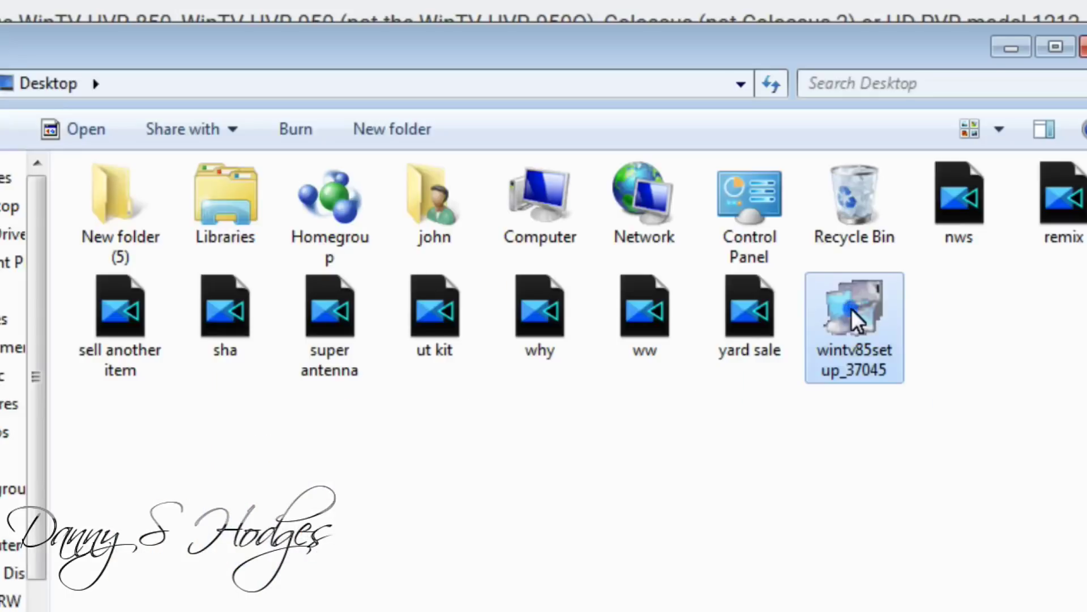
{"action": "double_click", "coordinate": [774, 358]}
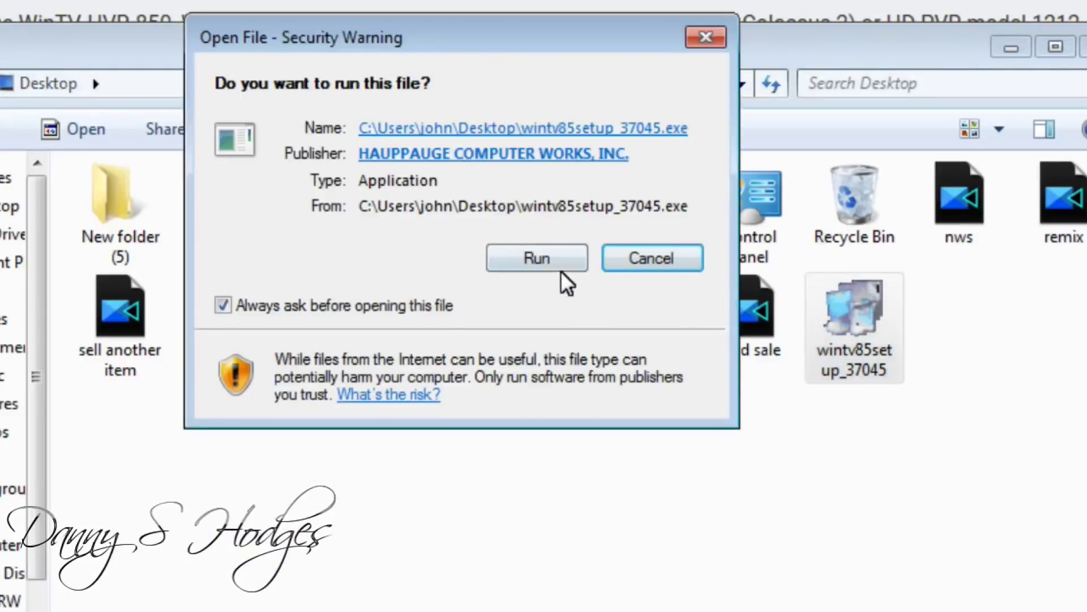
{"action": "left_click", "coordinate": [532, 258]}
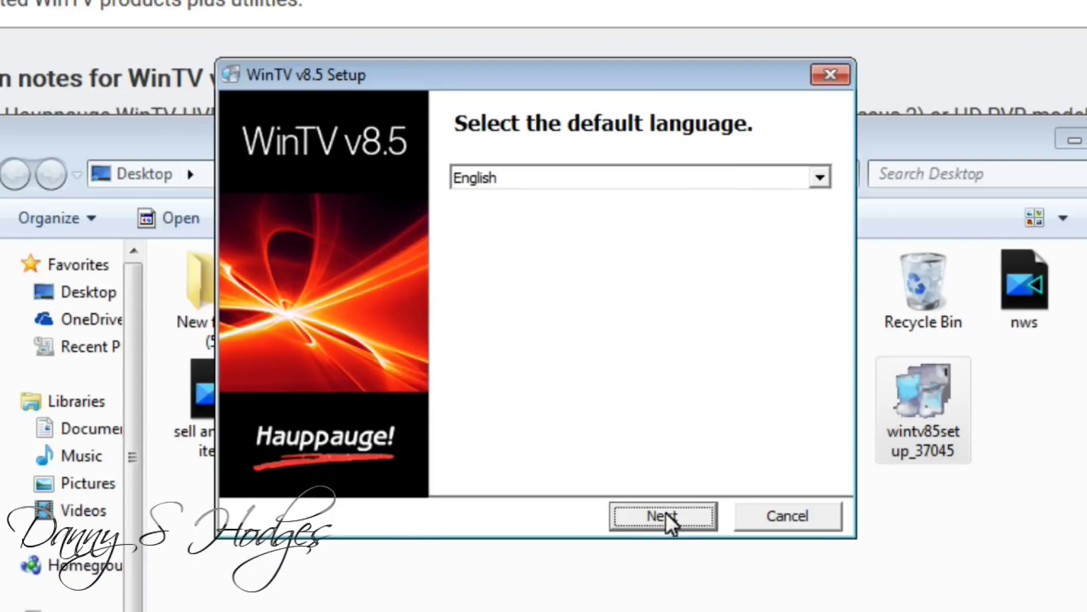
{"action": "left_click", "coordinate": [664, 515]}
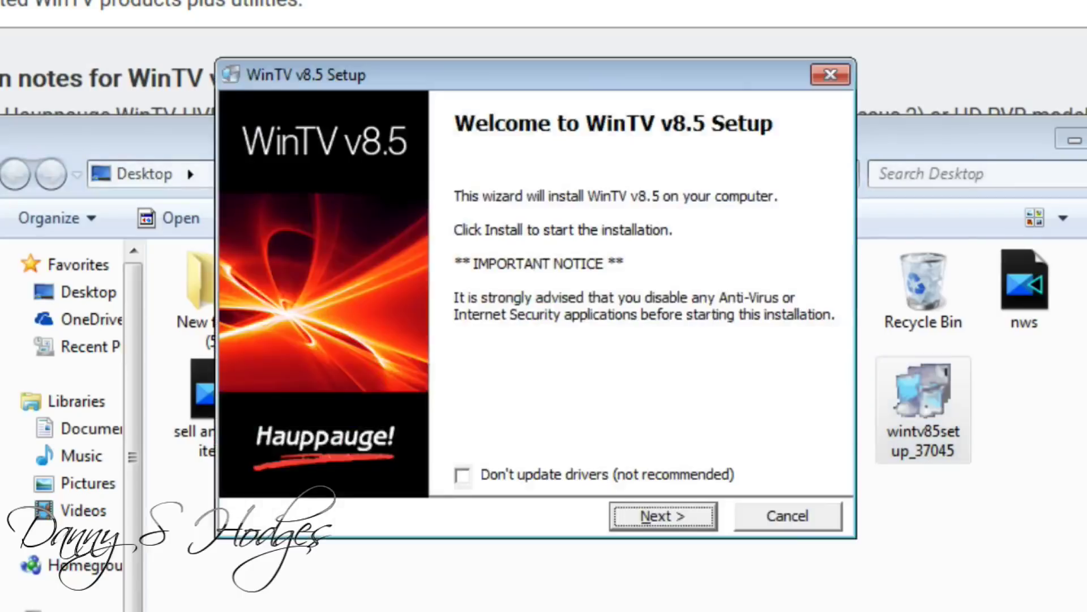
{"action": "left_click", "coordinate": [644, 519]}
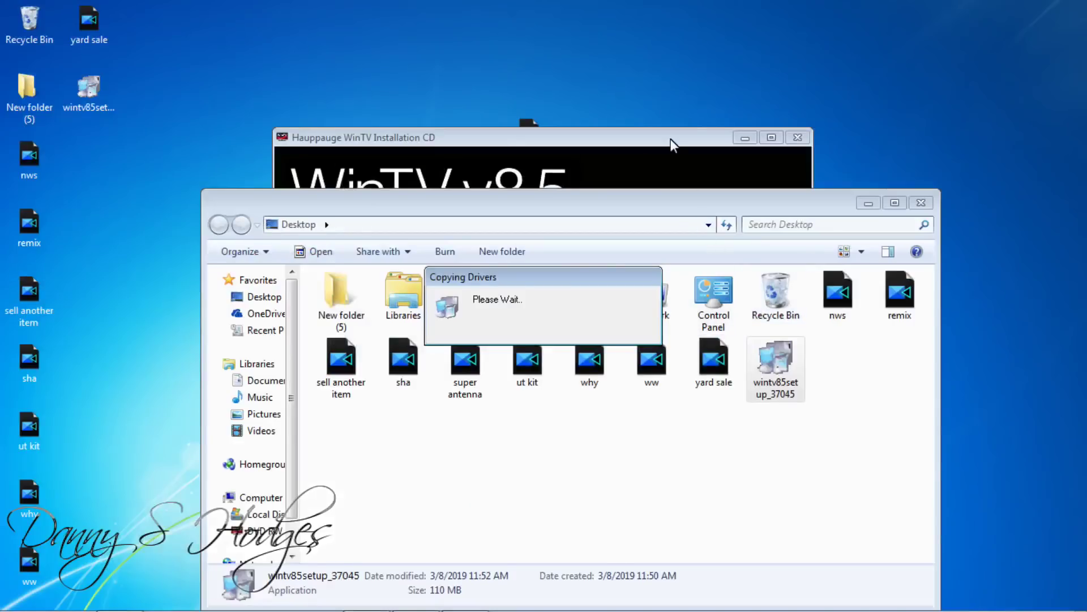
Rearrange the installer, Desktop folder and Installing Drivers windows so they don't overlap
{"action": "left_click_drag", "start_coordinate": [667, 137], "coordinate": [303, 15]}
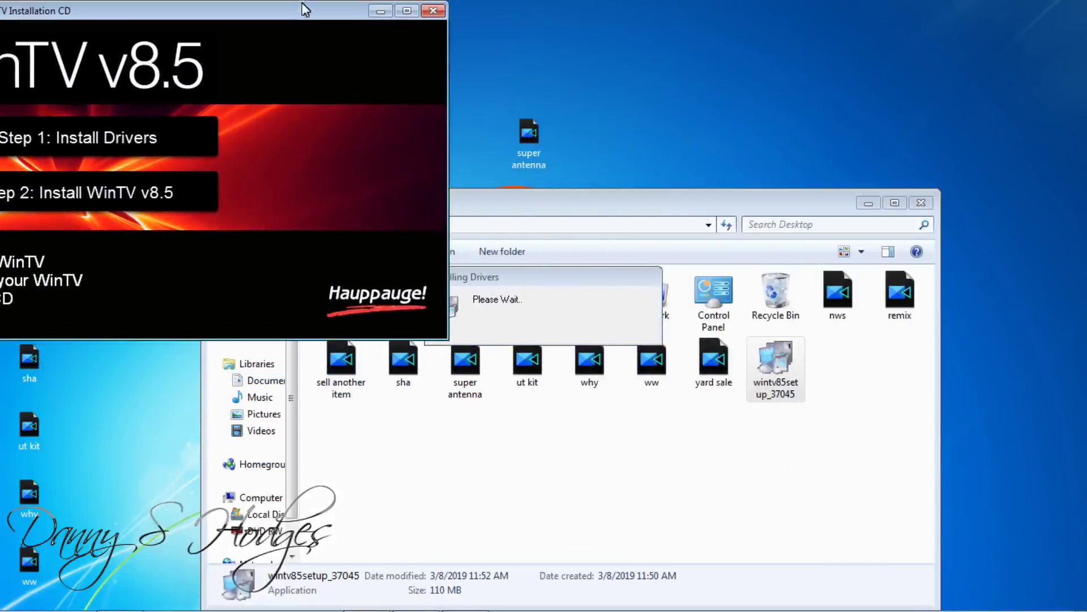
{"action": "left_click", "coordinate": [646, 208]}
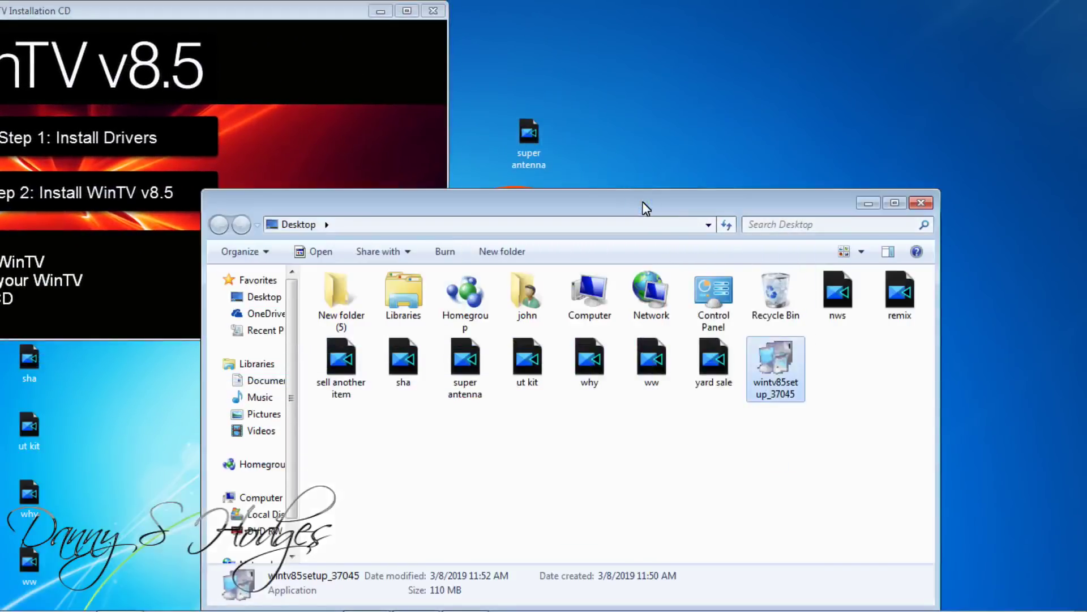
{"action": "left_click_drag", "start_coordinate": [645, 207], "coordinate": [648, 453]}
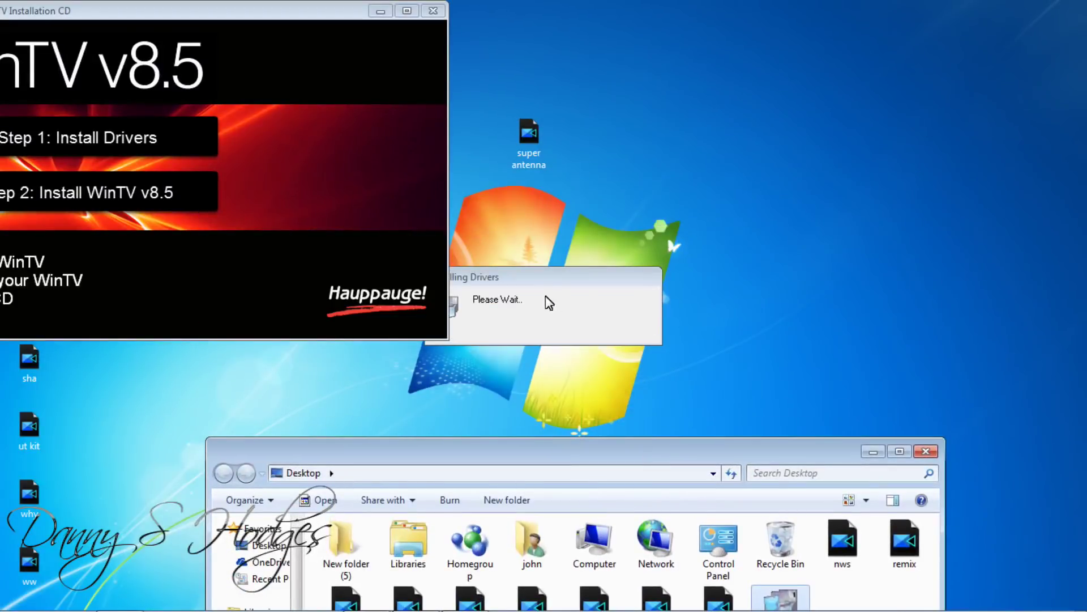
{"action": "left_click_drag", "start_coordinate": [543, 273], "coordinate": [665, 259]}
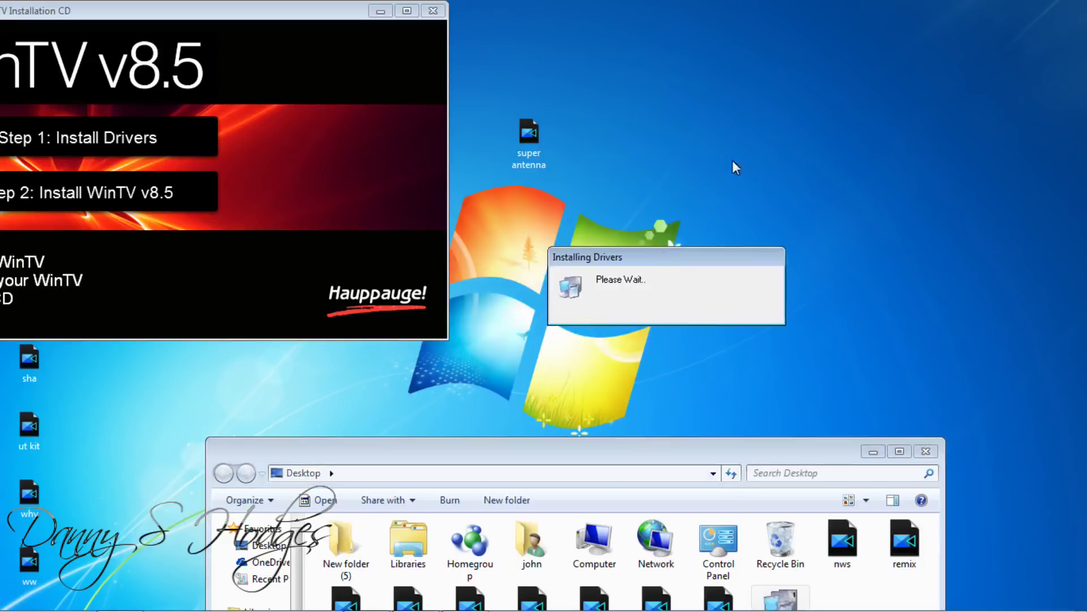
Switch the desktop icons to Medium, then Large, and drag the super antenna icon further right
{"action": "right_click", "coordinate": [708, 120]}
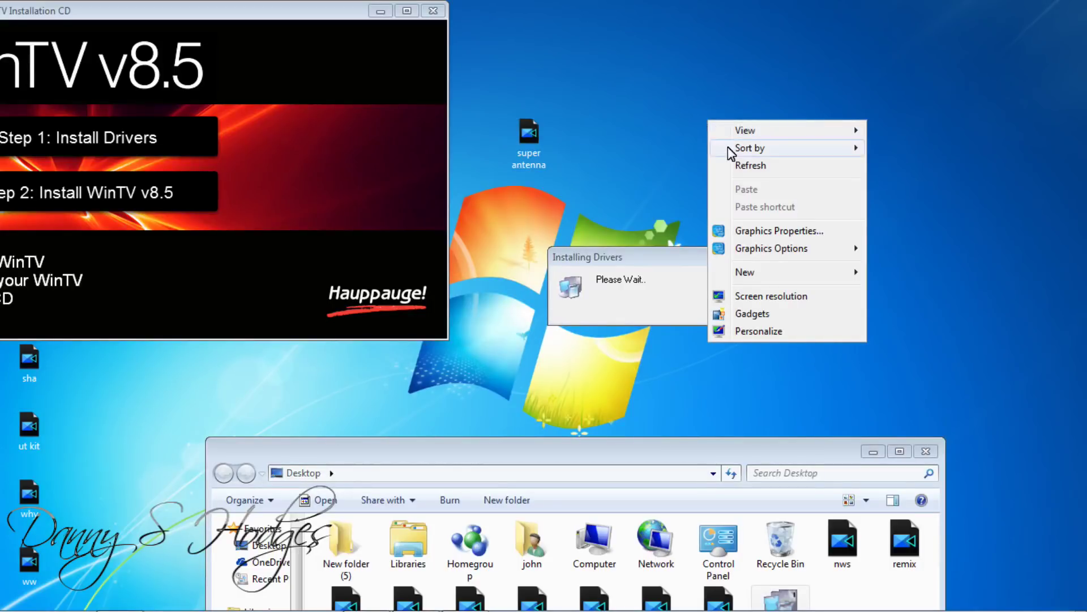
{"action": "mouse_move", "coordinate": [730, 151]}
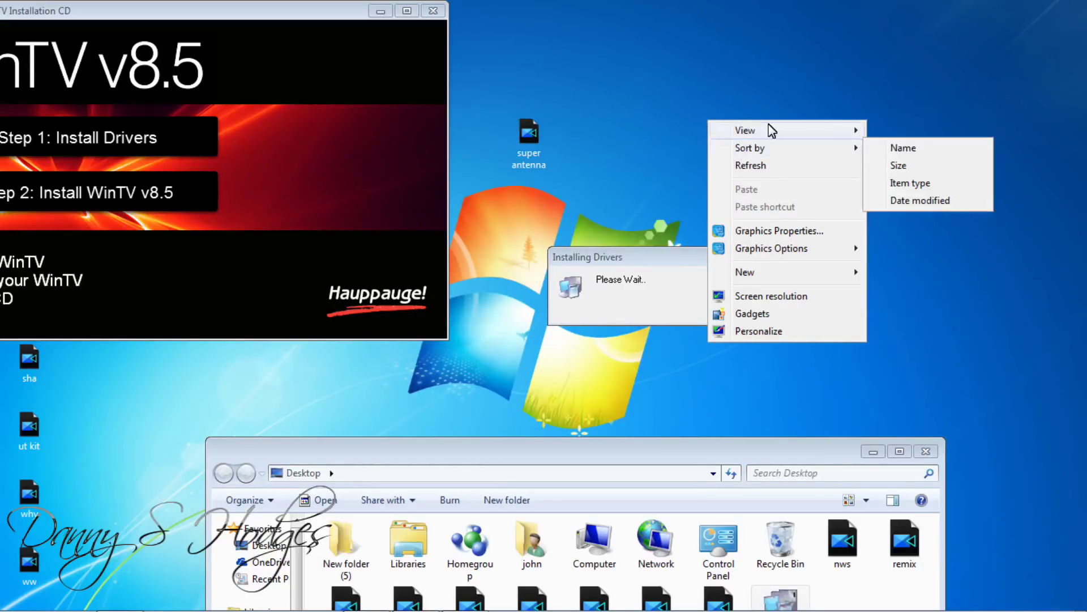
{"action": "mouse_move", "coordinate": [769, 130]}
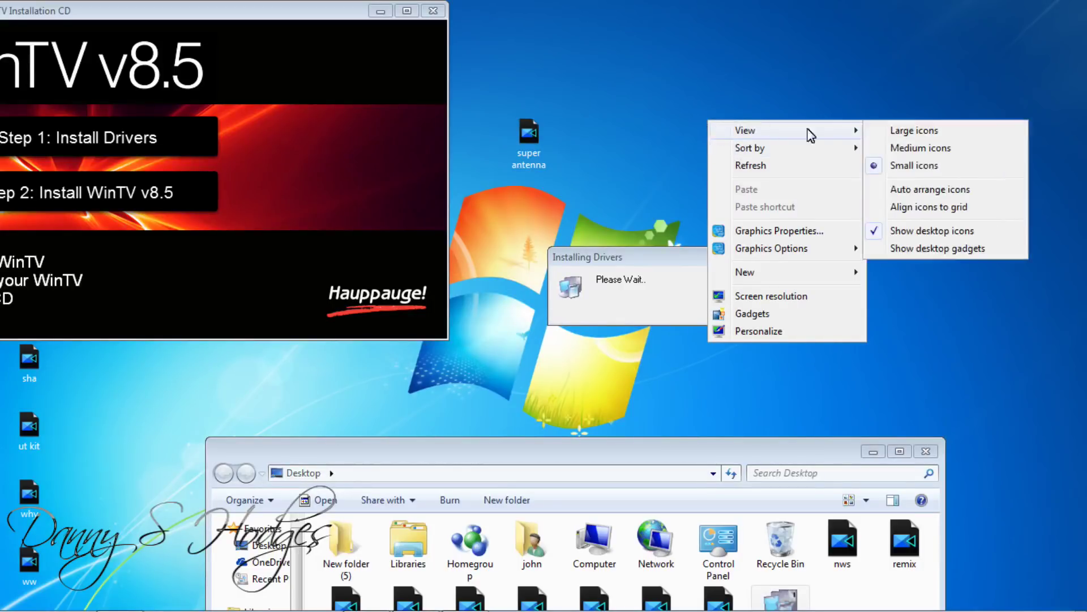
{"action": "left_click", "coordinate": [919, 148]}
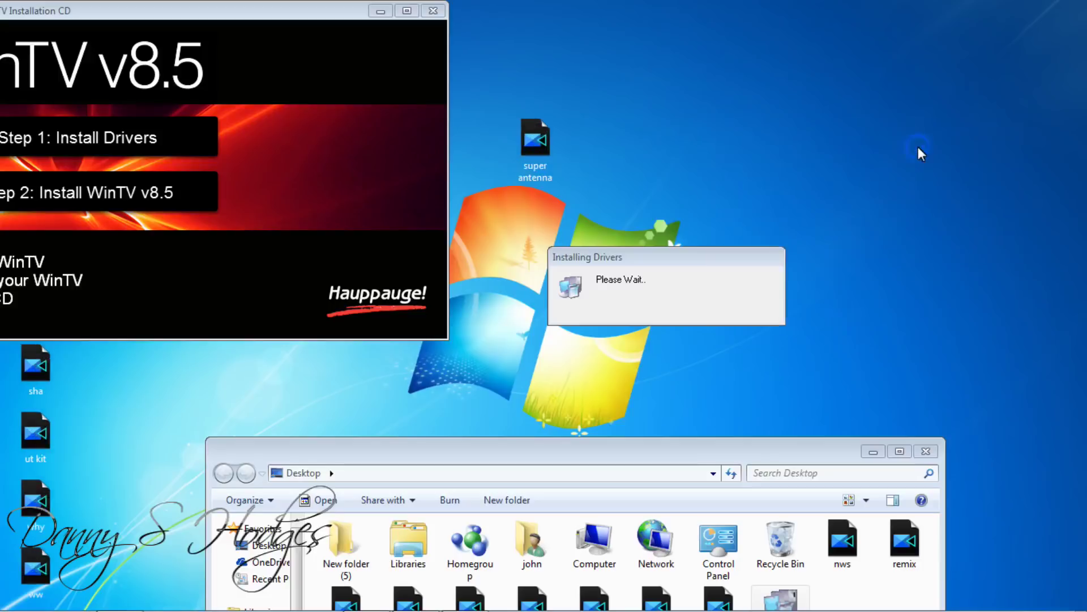
{"action": "right_click", "coordinate": [882, 155]}
{"action": "mouse_move", "coordinate": [895, 165]}
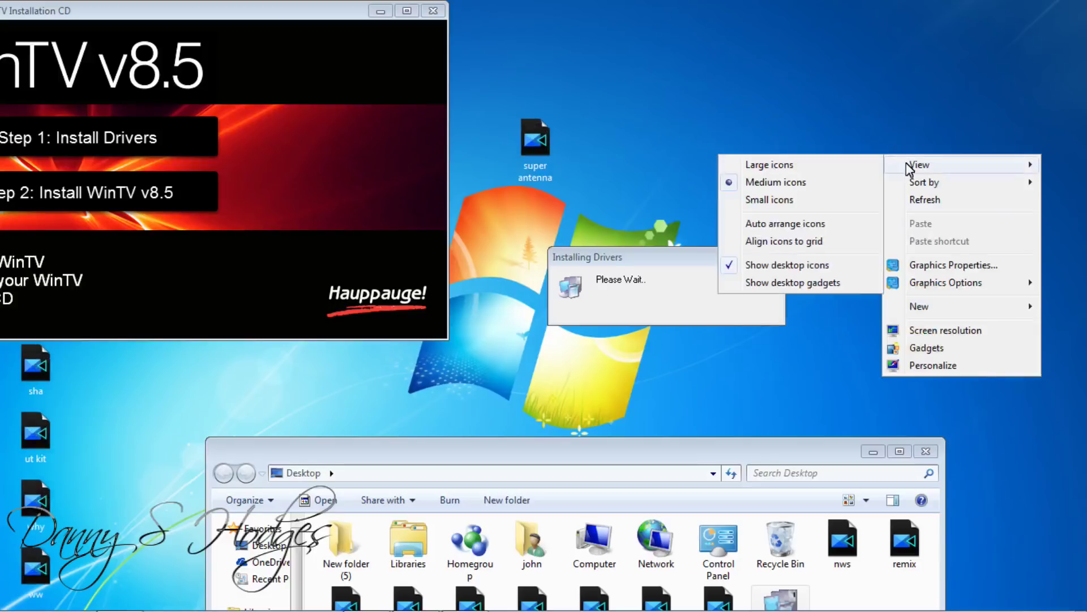
{"action": "left_click", "coordinate": [828, 169]}
{"action": "left_click", "coordinate": [557, 171]}
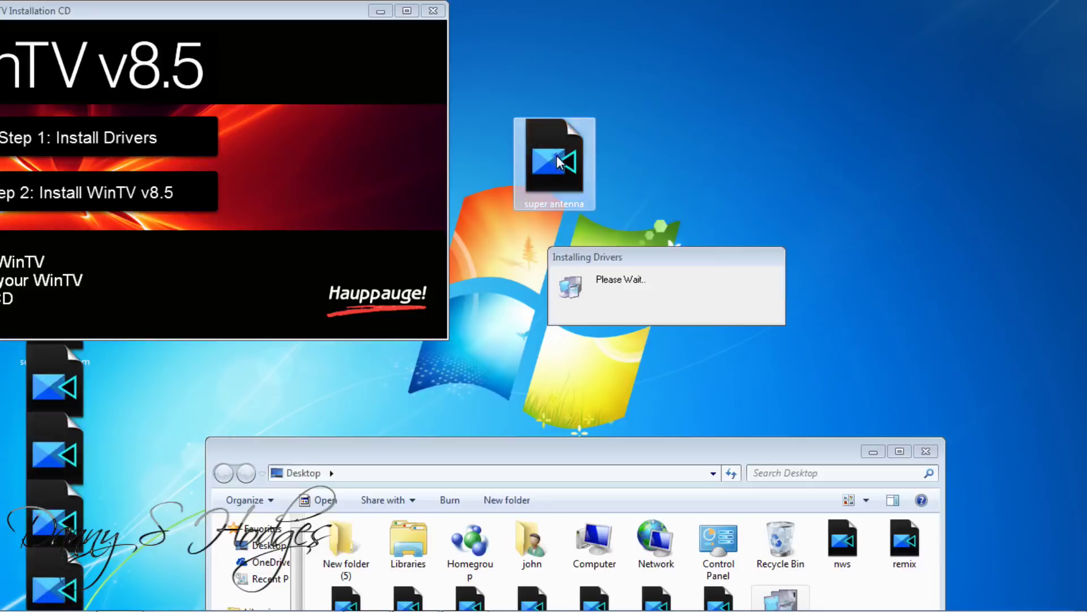
{"action": "left_click_drag", "start_coordinate": [700, 179], "coordinate": [755, 180]}
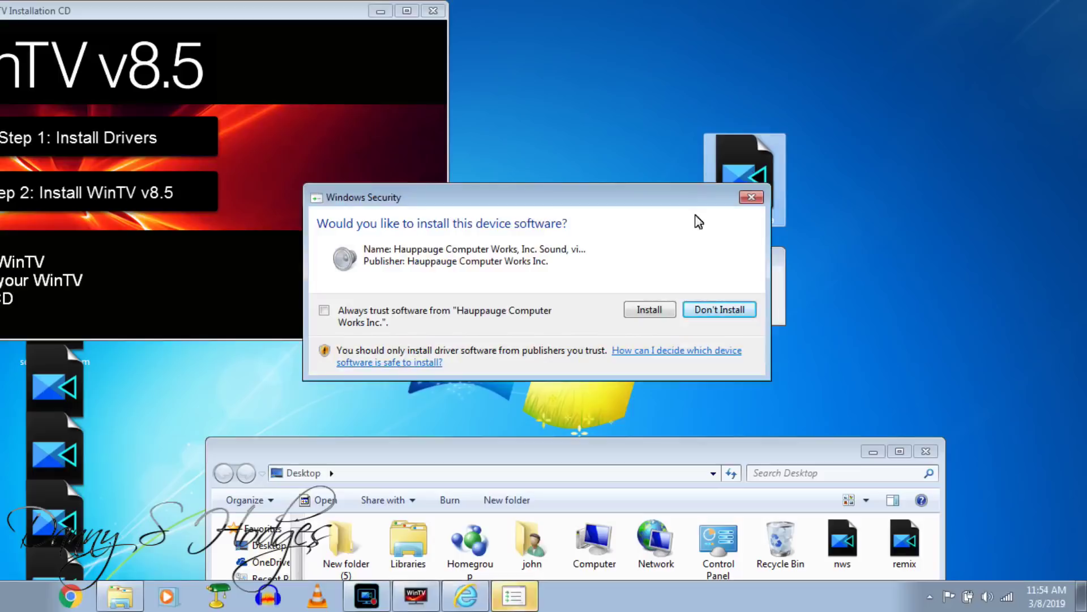
Approve installing the Hauppauge sound and Human Interface Devices driver software
{"action": "left_click", "coordinate": [641, 311]}
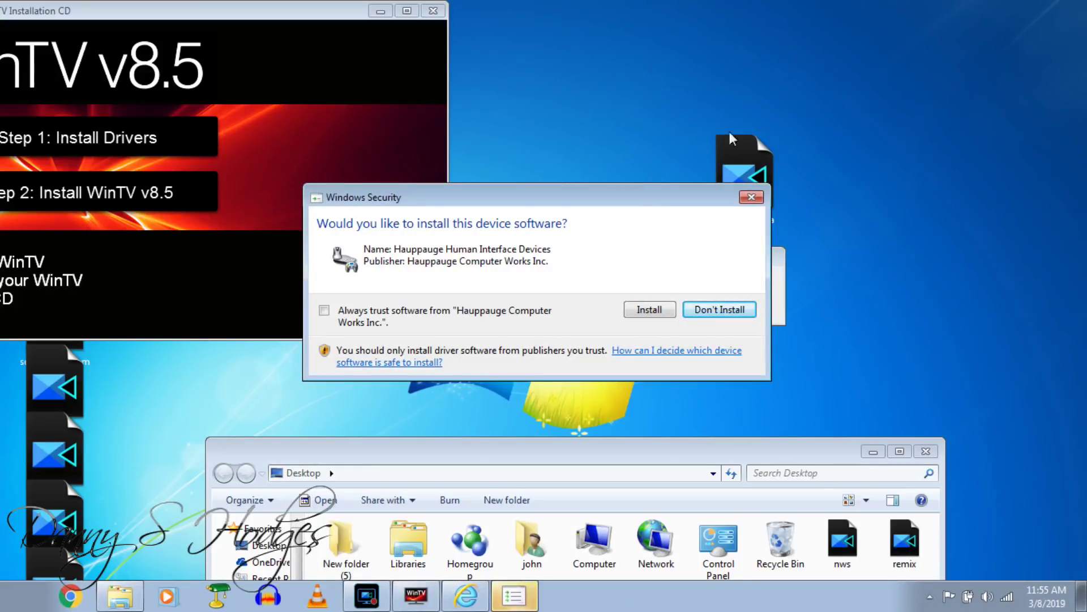
{"action": "left_click", "coordinate": [644, 317]}
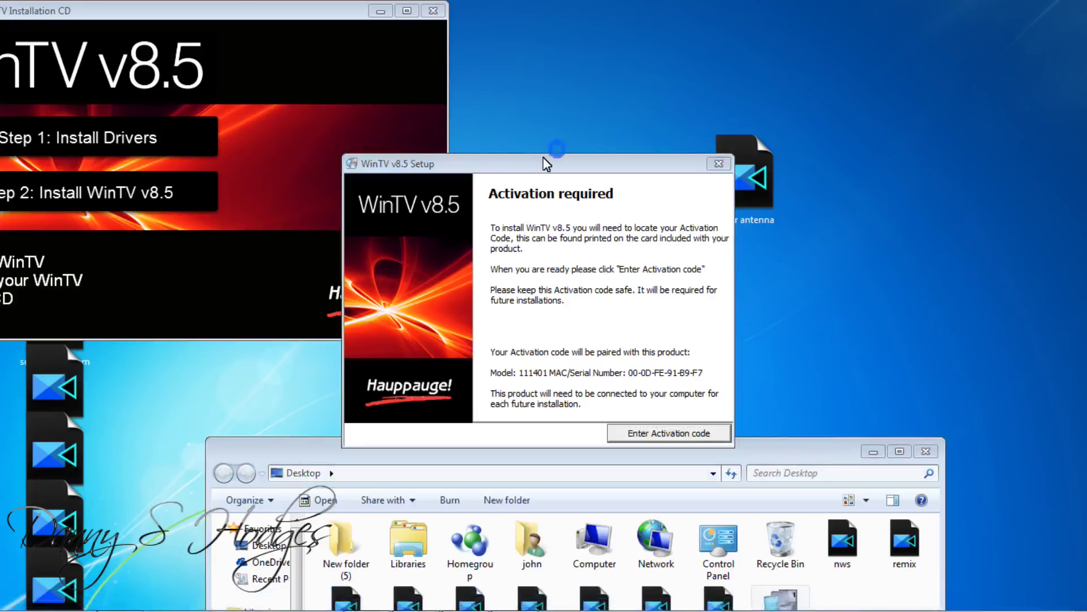
Enter the product's 24-digit activation code in capital letters and submit it for online activation
{"action": "left_click_drag", "start_coordinate": [543, 157], "coordinate": [548, 111]}
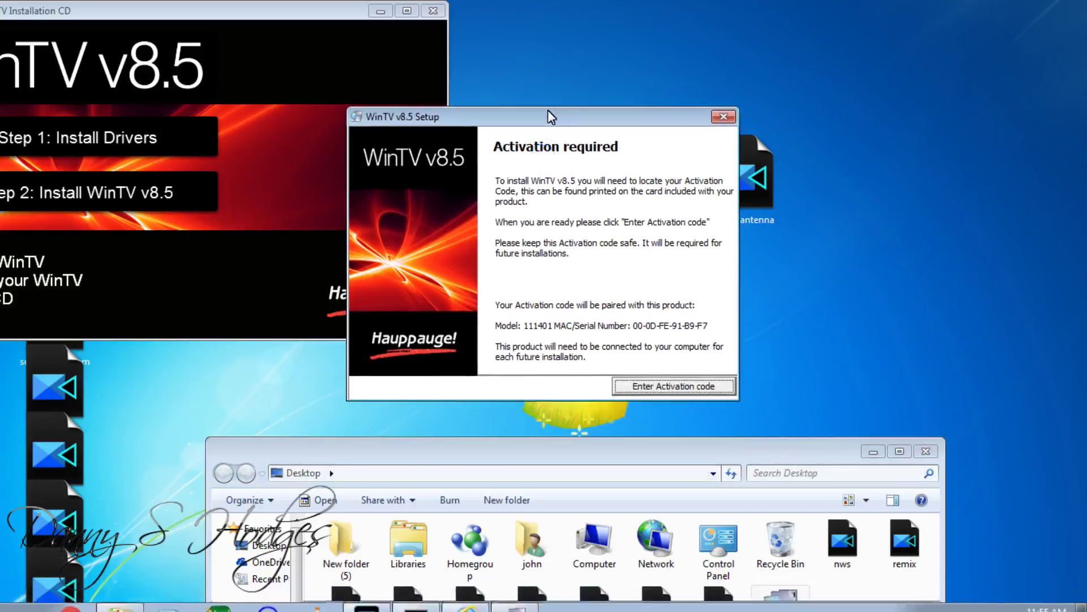
{"action": "left_click", "coordinate": [662, 386]}
{"action": "left_click", "coordinate": [530, 338]}
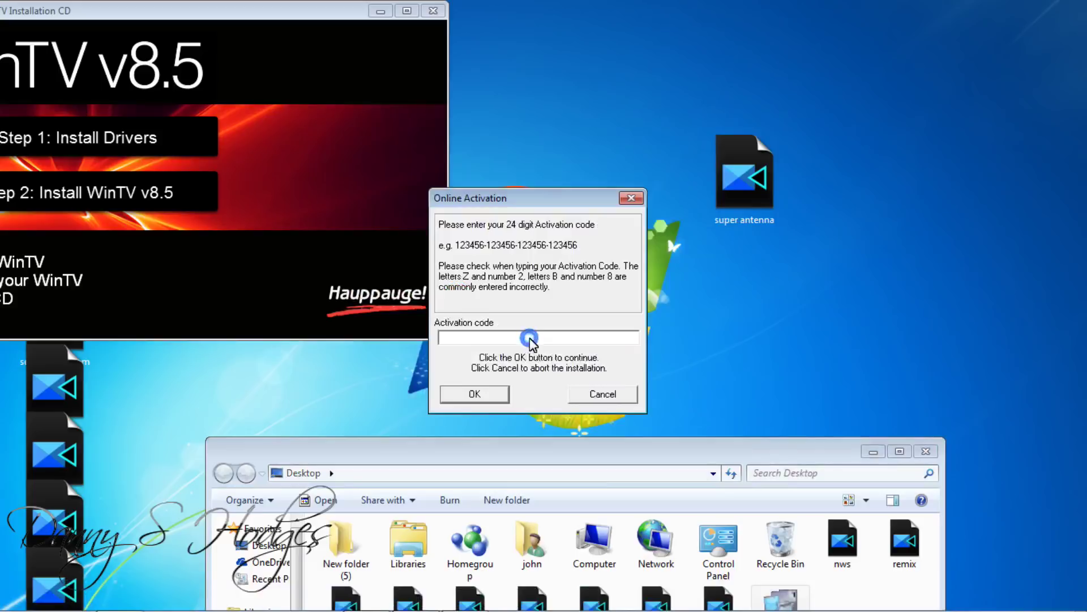
{"action": "key", "text": "Caps_Lock"}
{"action": "type", "text": "WAFF"}
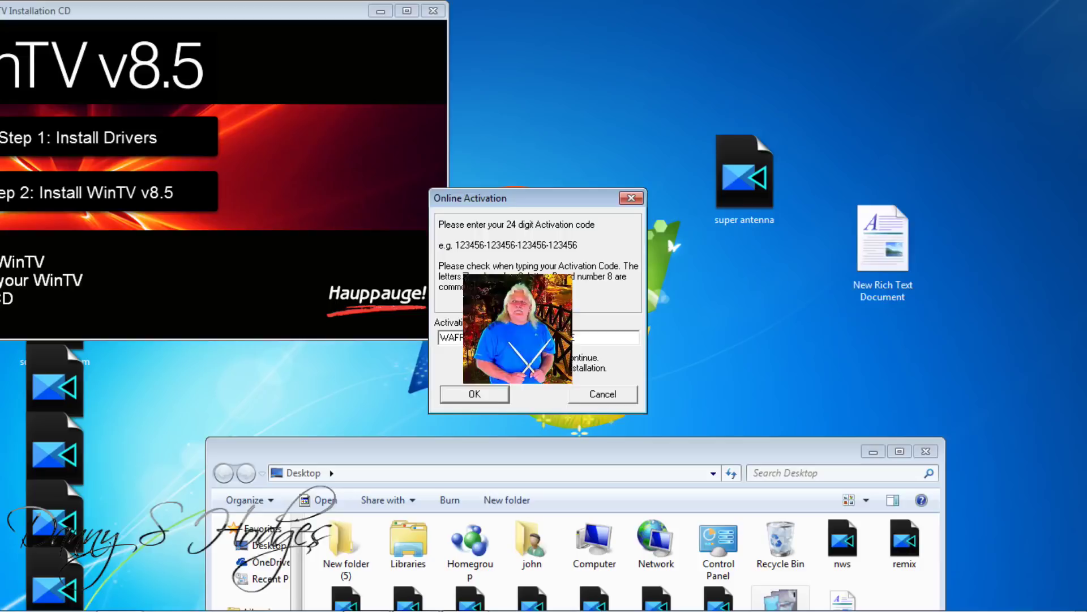
{"action": "left_click", "coordinate": [477, 395]}
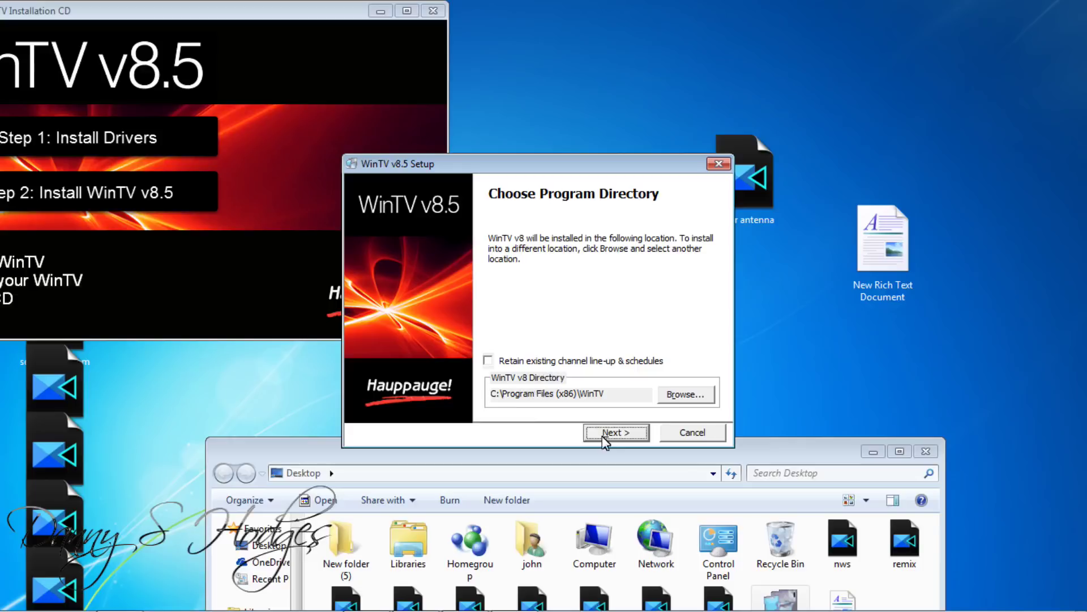
Keep the default program, data and recording folders, start the install, and close the Desktop folder window
{"action": "left_click", "coordinate": [605, 436]}
{"action": "left_click", "coordinate": [604, 436]}
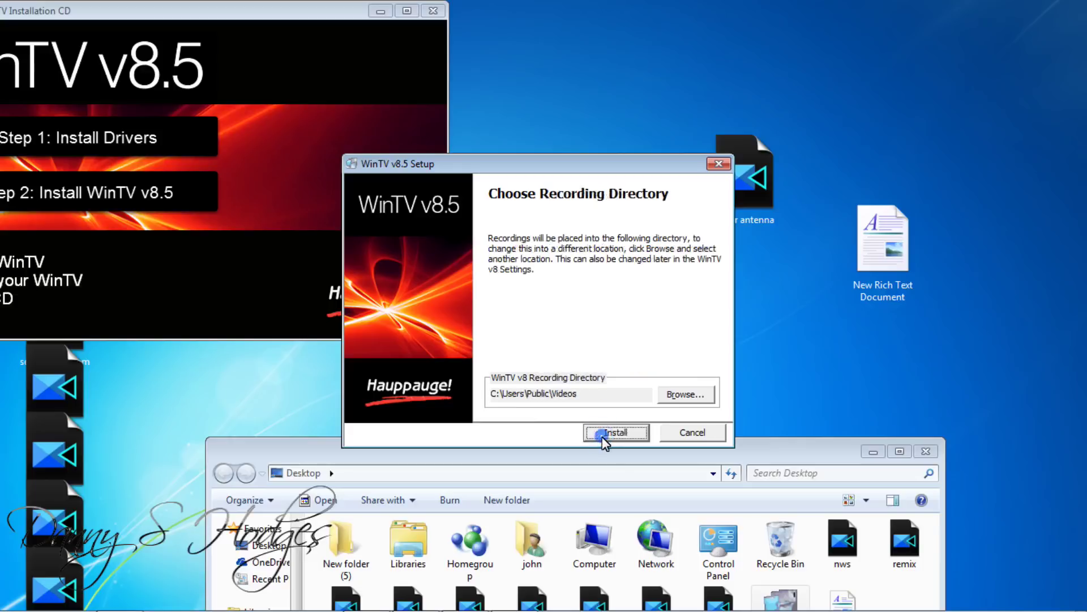
{"action": "left_click", "coordinate": [613, 438]}
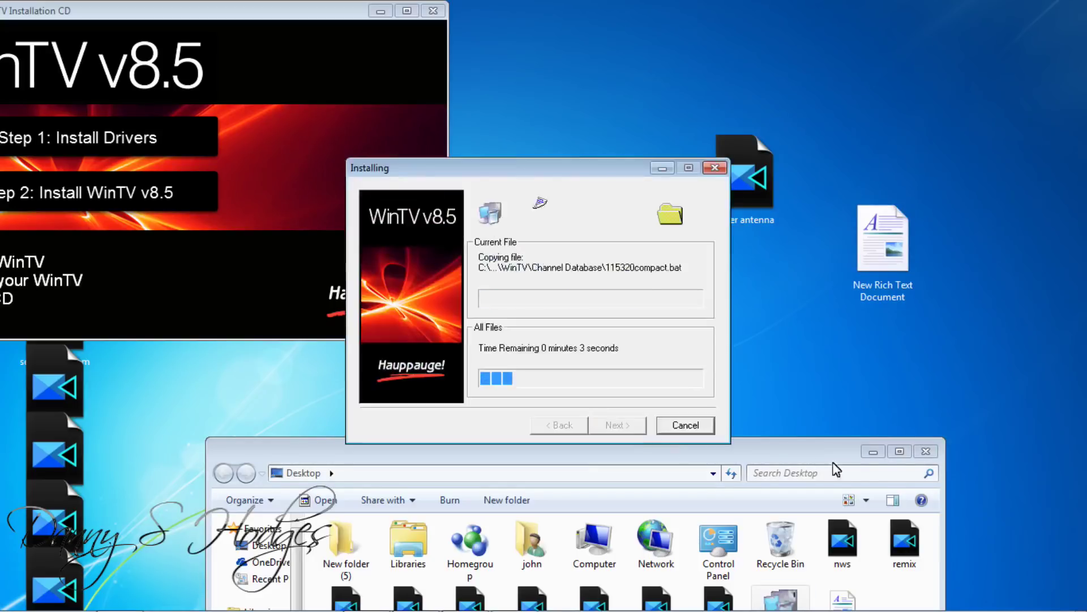
{"action": "left_click", "coordinate": [929, 452]}
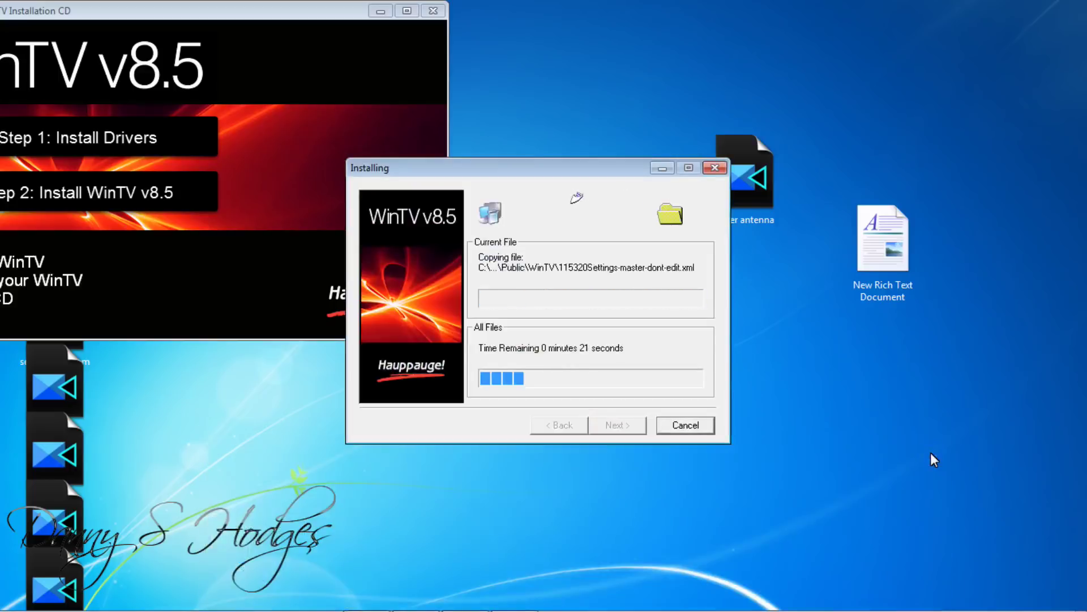
{"action": "mouse_move", "coordinate": [17, 600]}
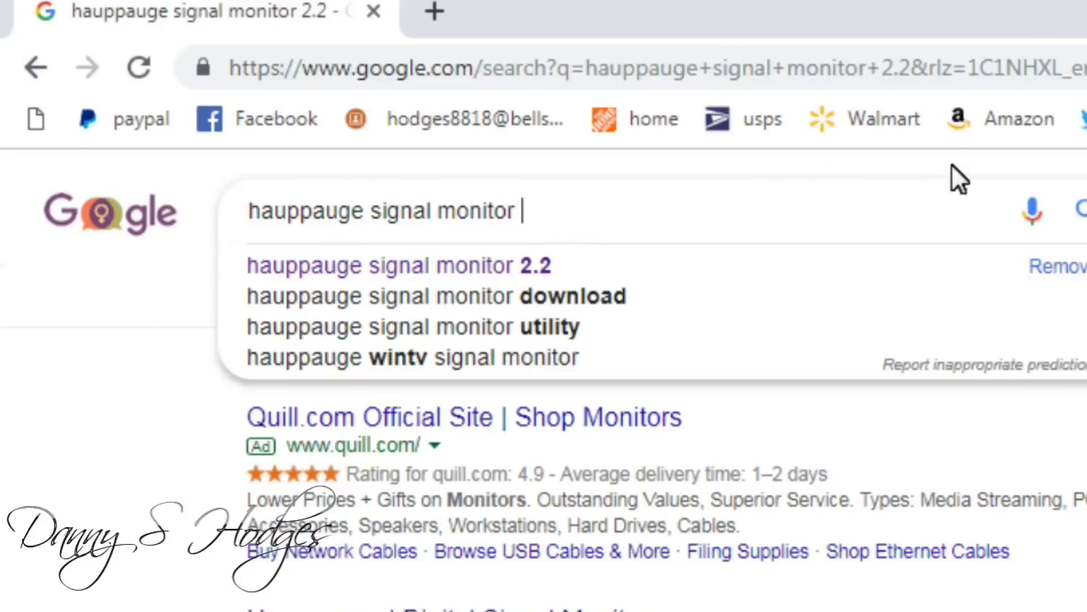
From the Hauppauge Digital Signal Monitor page, save the Signal Strength Indicator 33313 installer to the Desktop
{"action": "left_click", "coordinate": [1080, 210]}
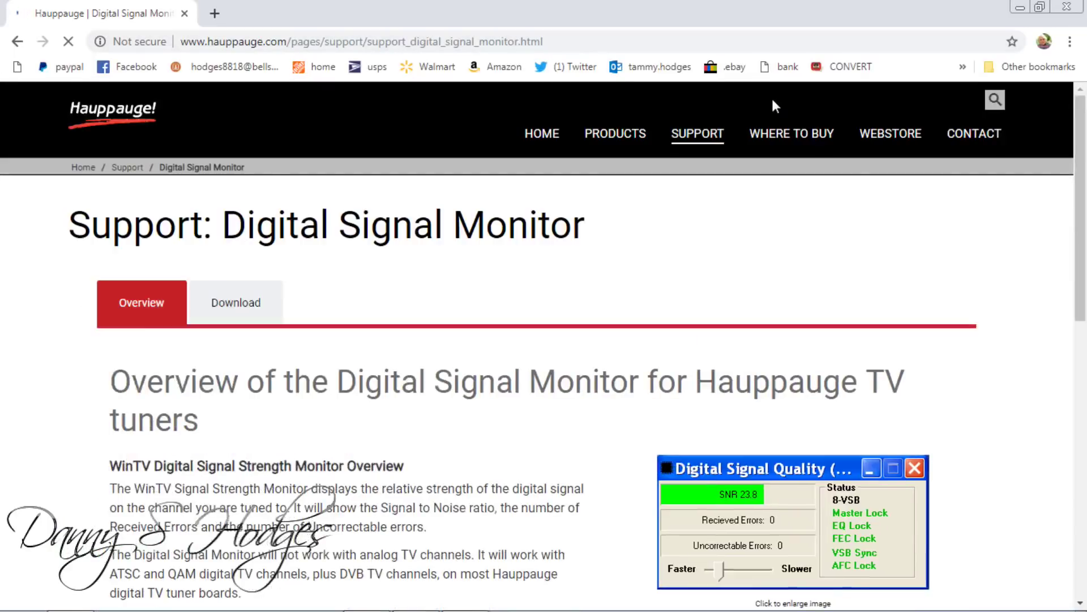
{"action": "scroll", "coordinate": [340, 249], "scroll_direction": "down", "scroll_amount": 3}
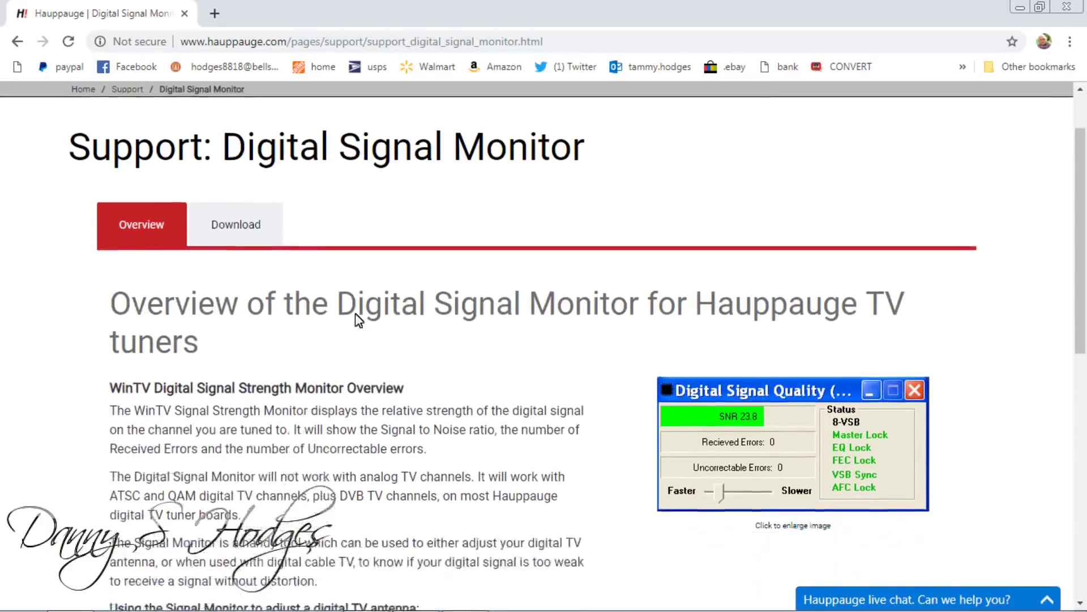
{"action": "left_click", "coordinate": [244, 143]}
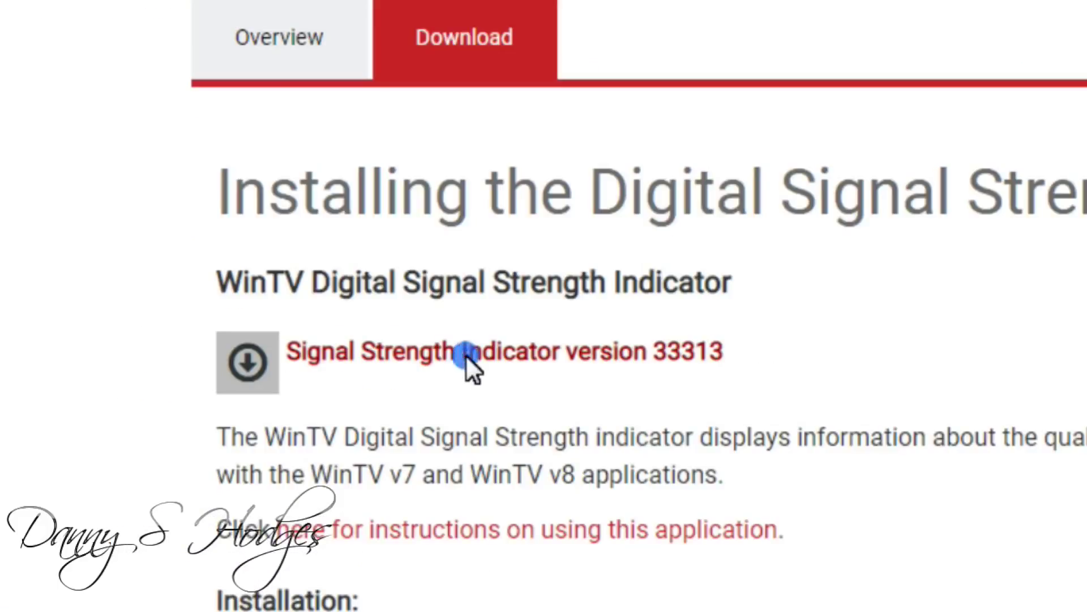
{"action": "left_click", "coordinate": [465, 355]}
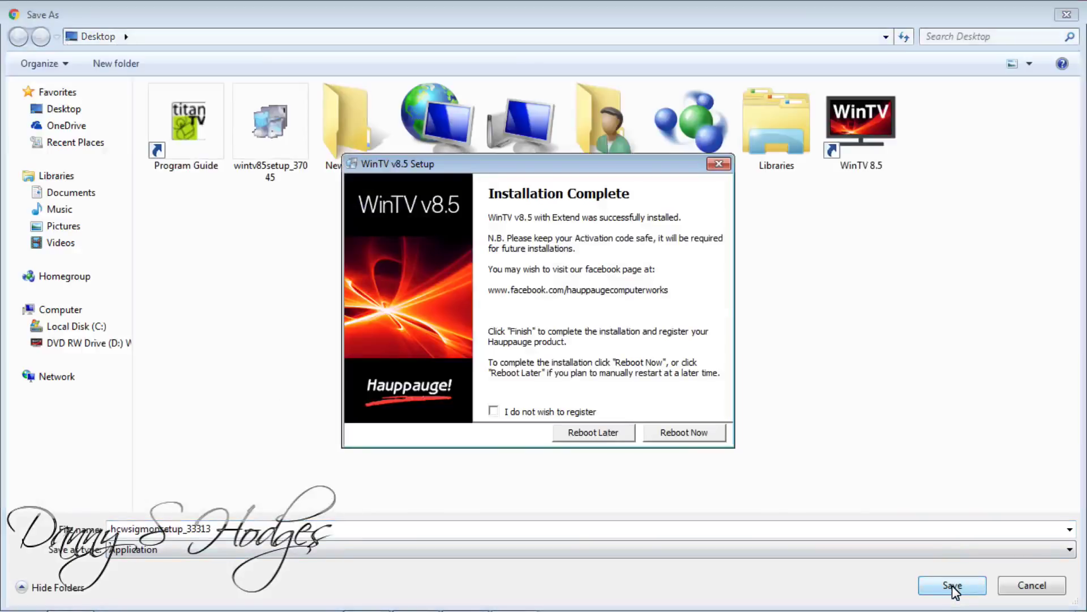
{"action": "left_click", "coordinate": [952, 586]}
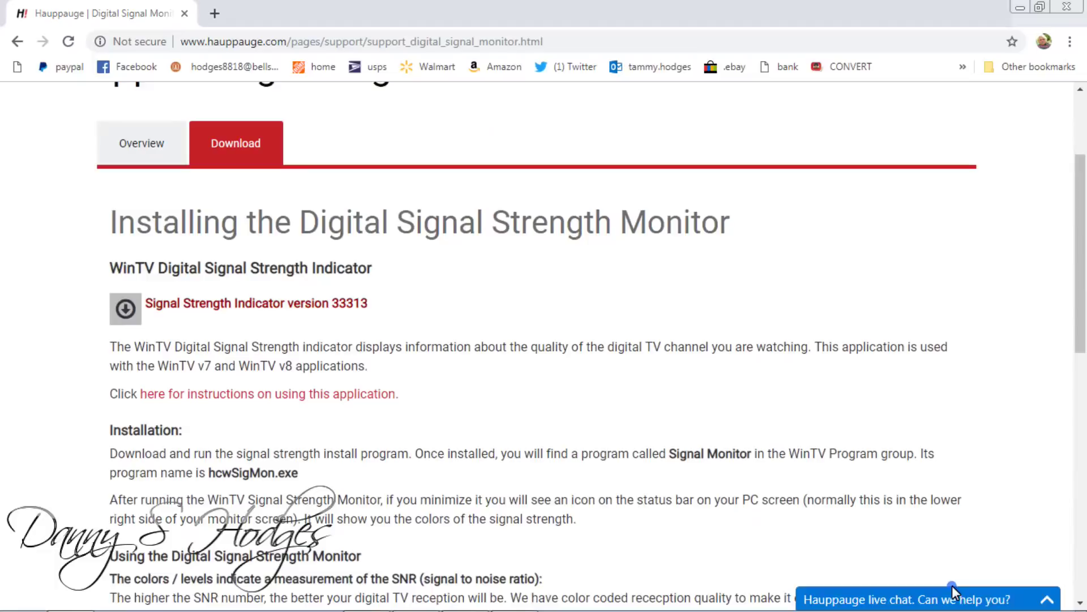
Minimize Chrome and close WinTV v8.5 Setup with Reboot Later
{"action": "left_click", "coordinate": [1018, 8]}
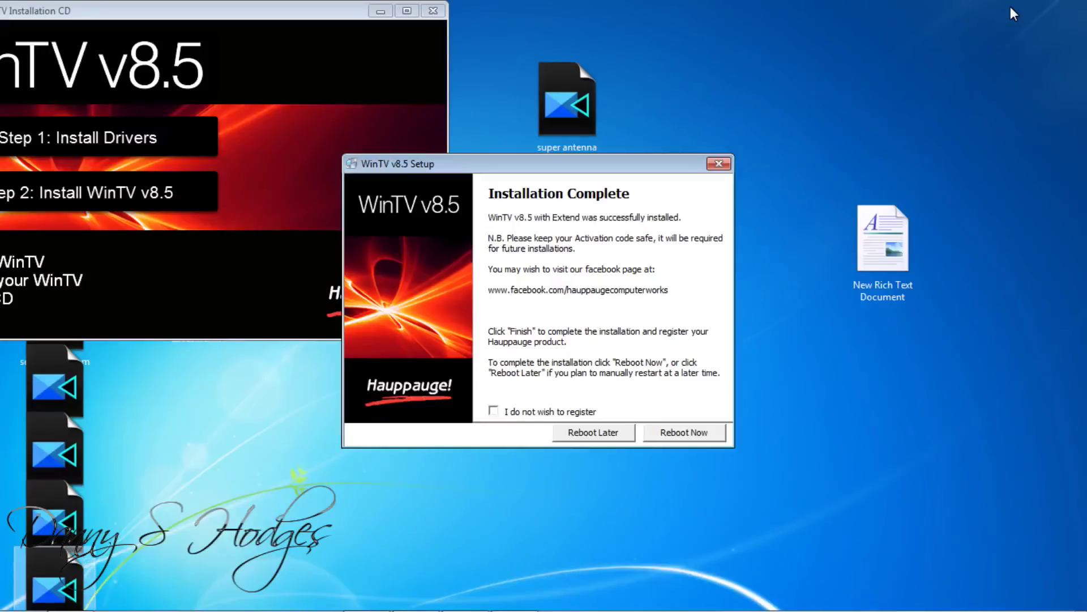
{"action": "left_click", "coordinate": [593, 433]}
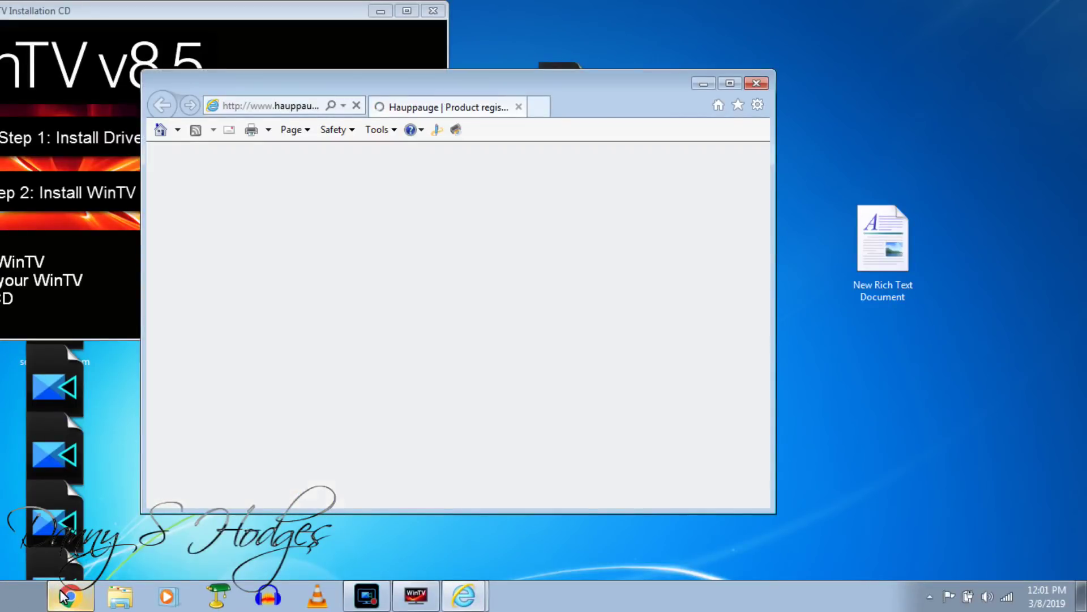
Bring Chrome back and open the options menu of the hcwsigmonsetup_33313 download
{"action": "left_click", "coordinate": [63, 593]}
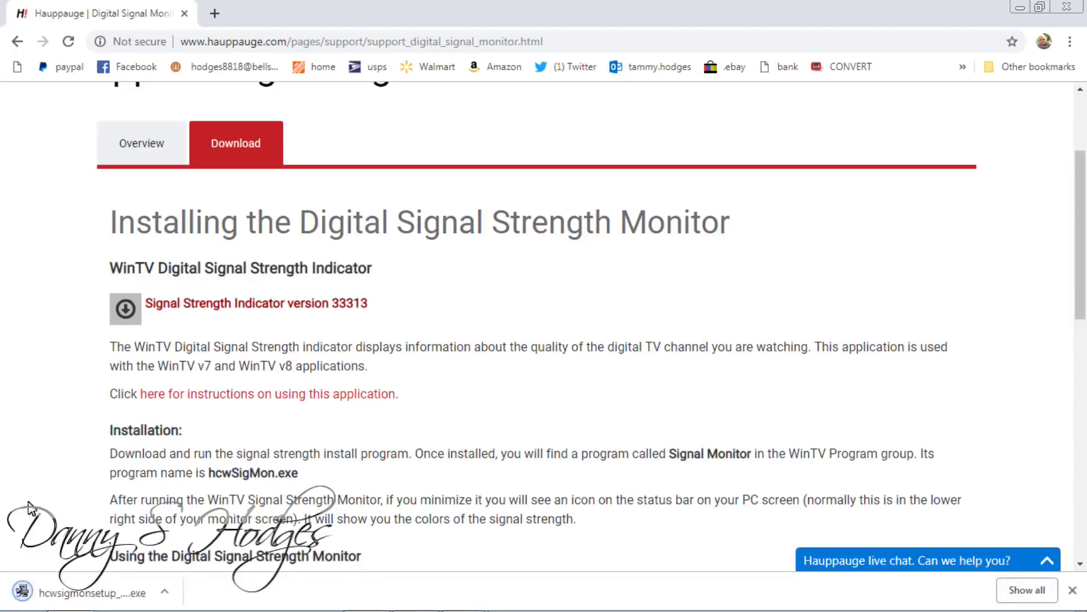
{"action": "left_click", "coordinate": [166, 593]}
Show hcwsigmonsetup_33313 in the Desktop folder, close Chrome, and run the installer past the security warning
{"action": "left_click", "coordinate": [207, 538]}
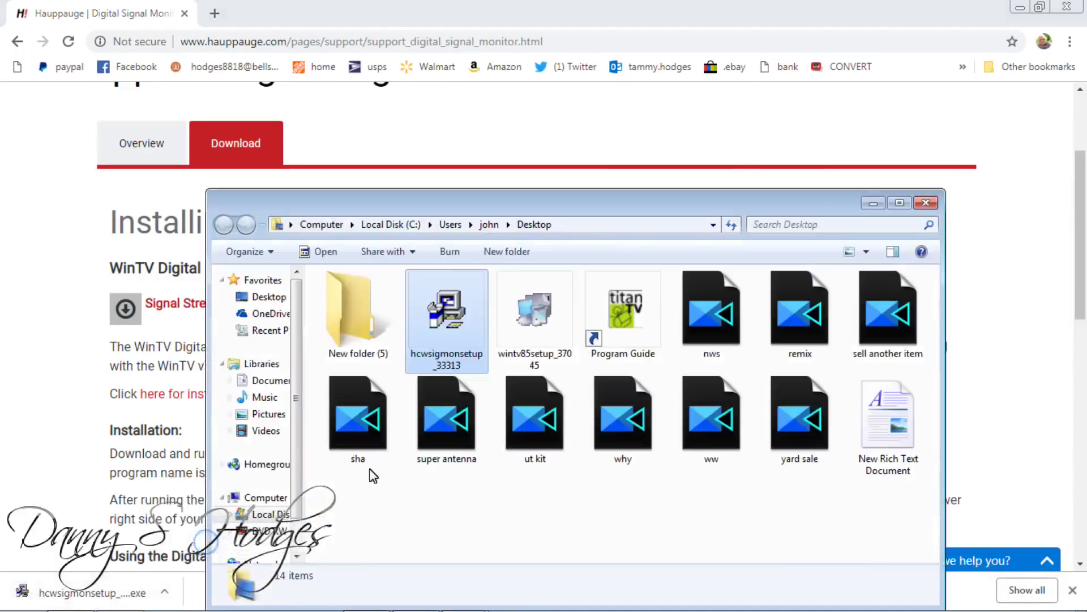
{"action": "left_click", "coordinate": [1080, 12]}
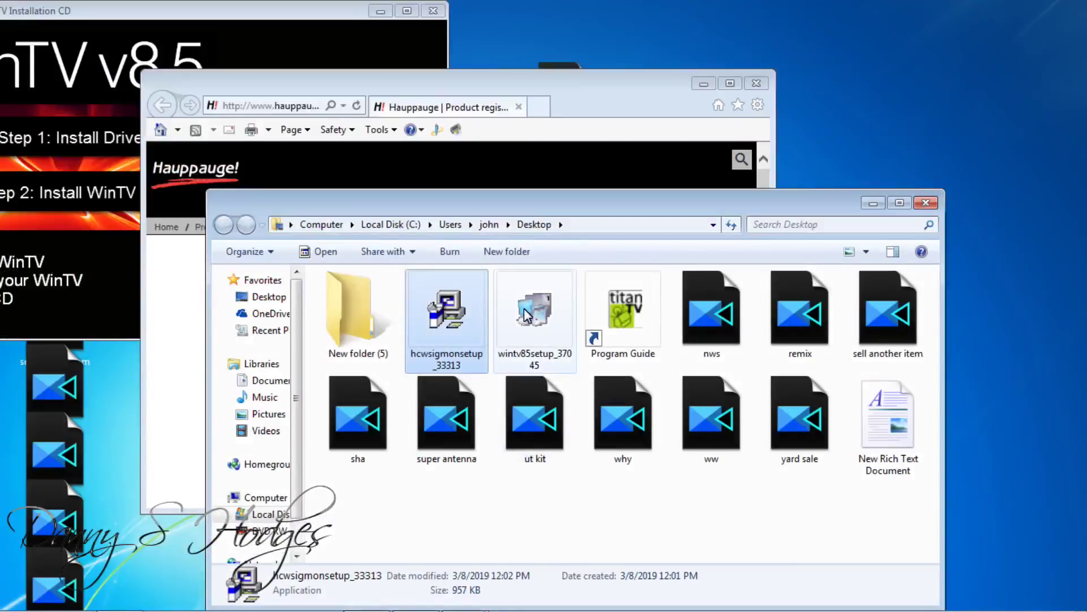
{"action": "double_click", "coordinate": [456, 311]}
{"action": "left_click", "coordinate": [585, 326]}
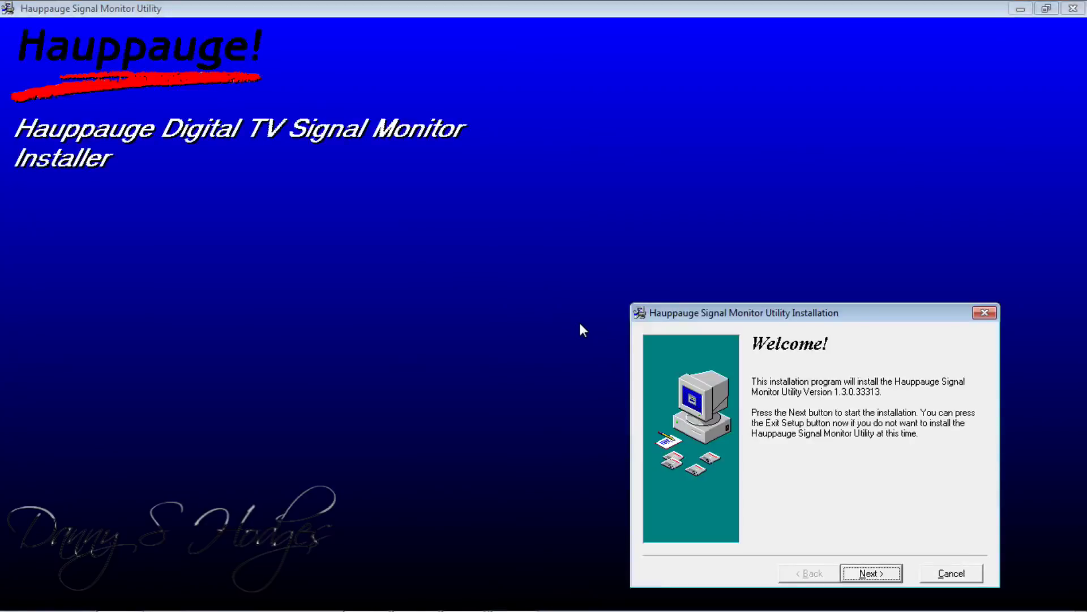
Install Signal Monitor Utility 1.3.0.33313 through Welcome and Ready to Install, then Finish
{"action": "left_click", "coordinate": [875, 573]}
{"action": "left_click", "coordinate": [876, 572]}
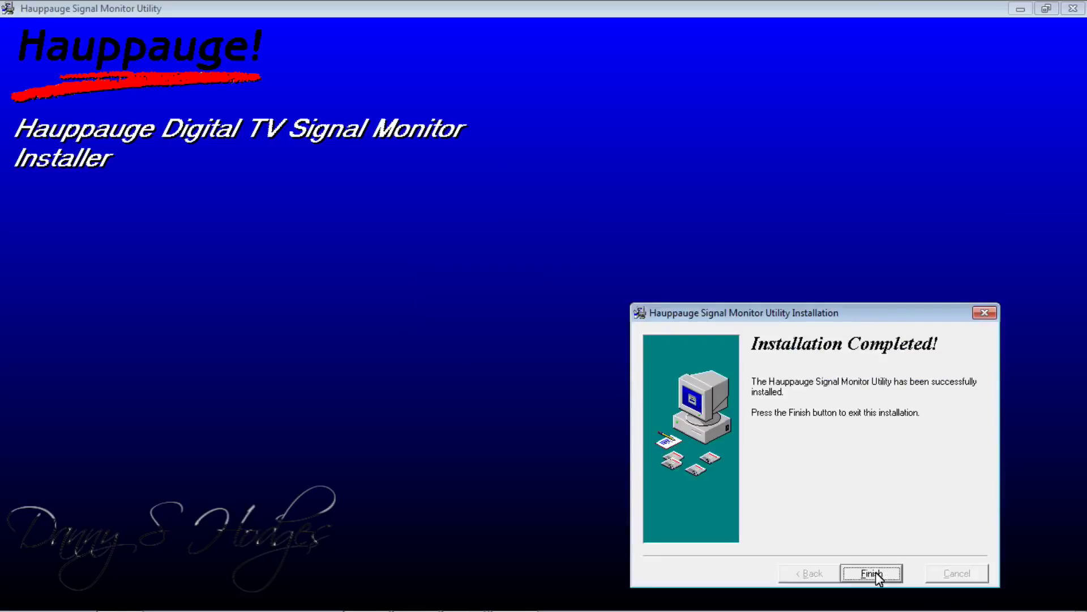
{"action": "left_click", "coordinate": [875, 572]}
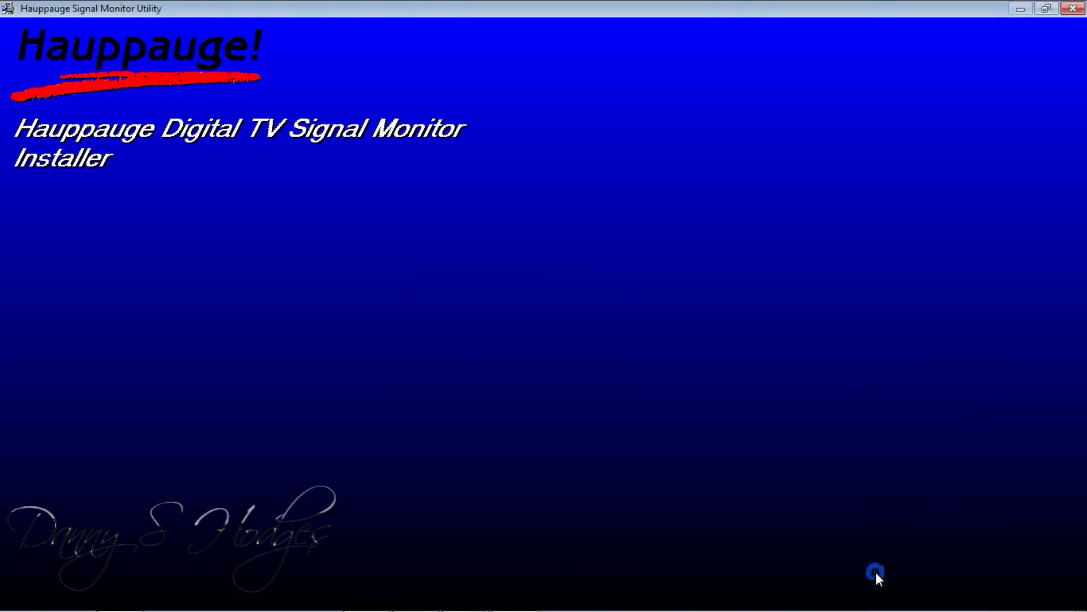
Clear the open windows off the desktop and launch WinTV 8.5 from its desktop icon
{"action": "mouse_move", "coordinate": [419, 609]}
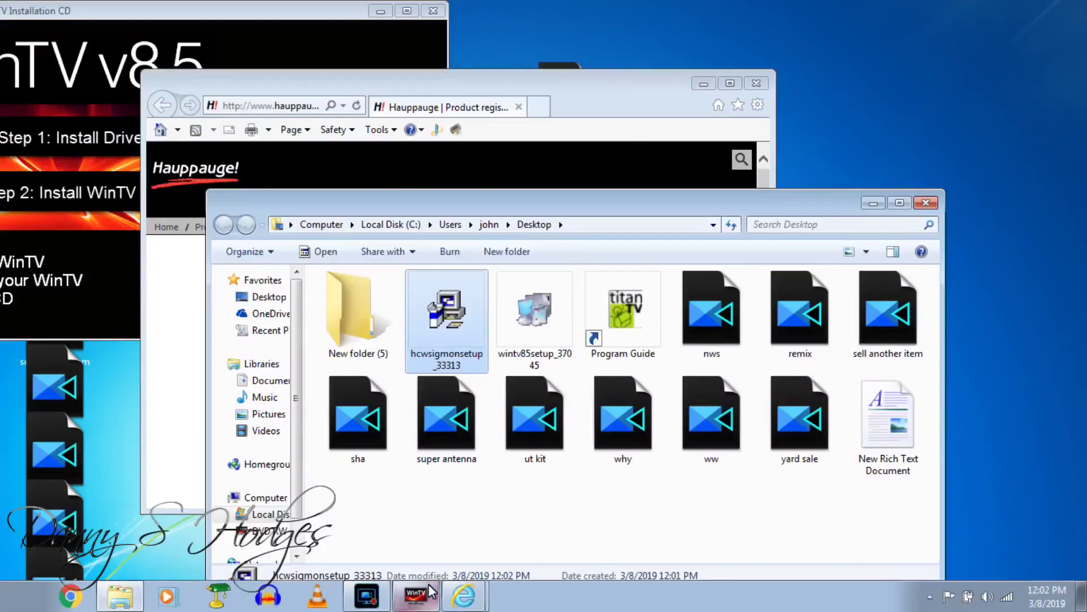
{"action": "left_click", "coordinate": [367, 596]}
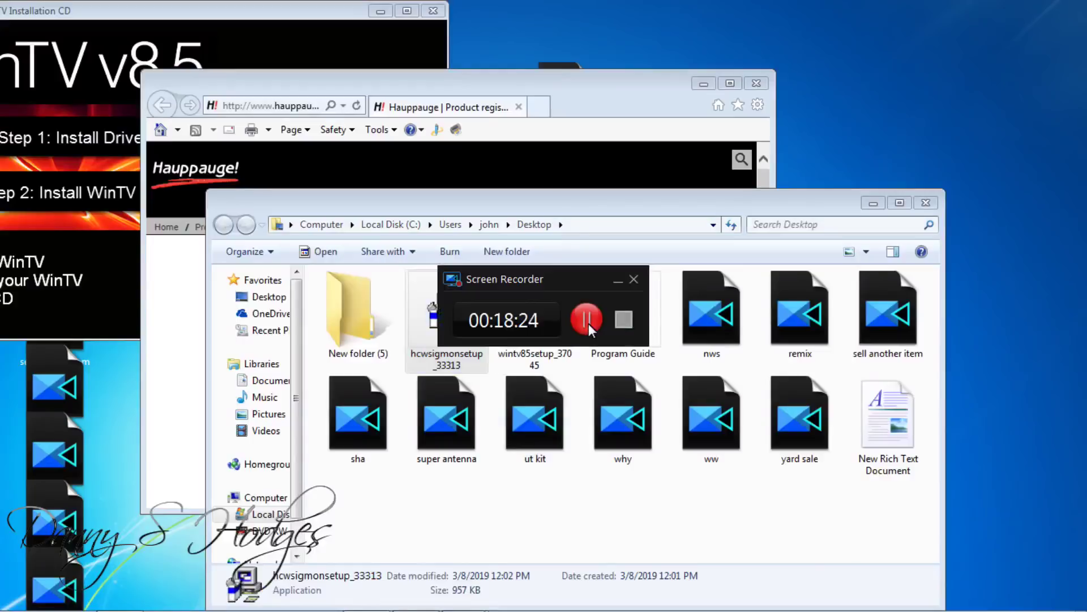
{"action": "left_click", "coordinate": [624, 320]}
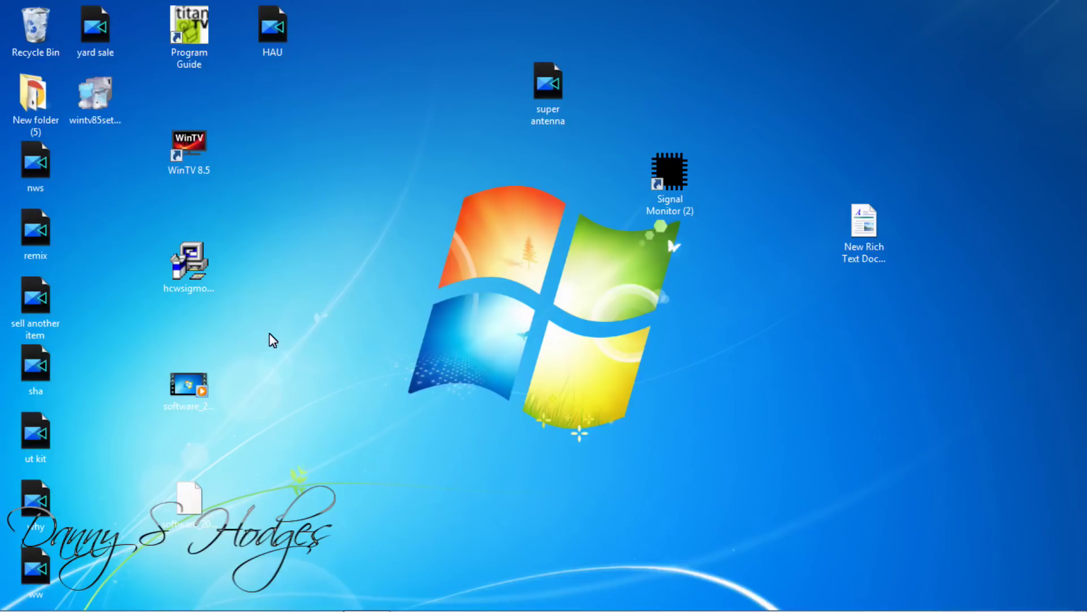
{"action": "double_click", "coordinate": [193, 140]}
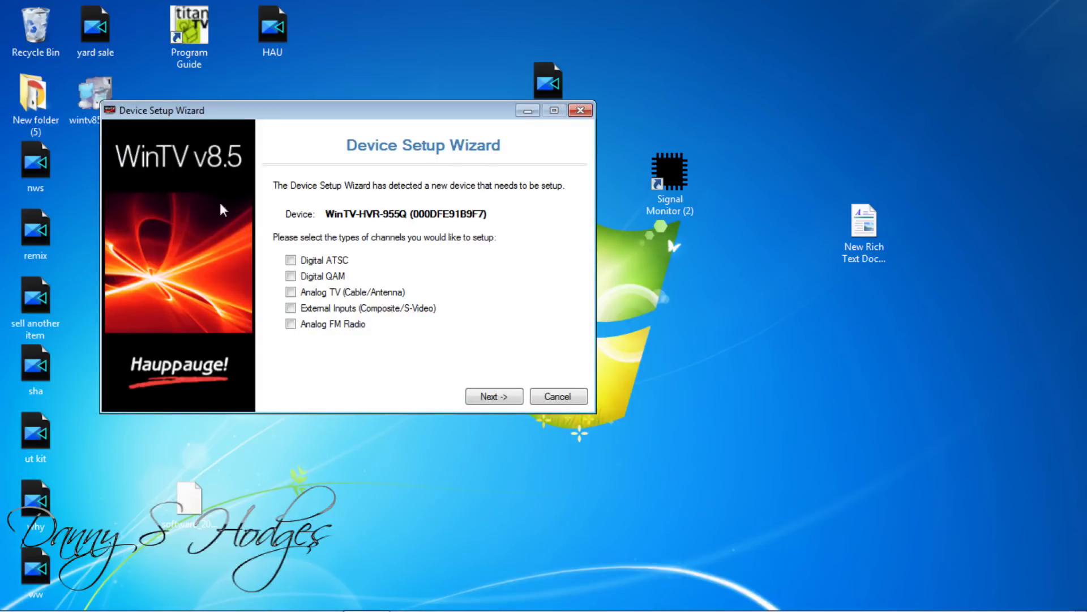
Run the Digital ATSC scan over channels 1 to 51 and finish the setup wizard
{"action": "left_click", "coordinate": [291, 261]}
{"action": "left_click", "coordinate": [480, 396]}
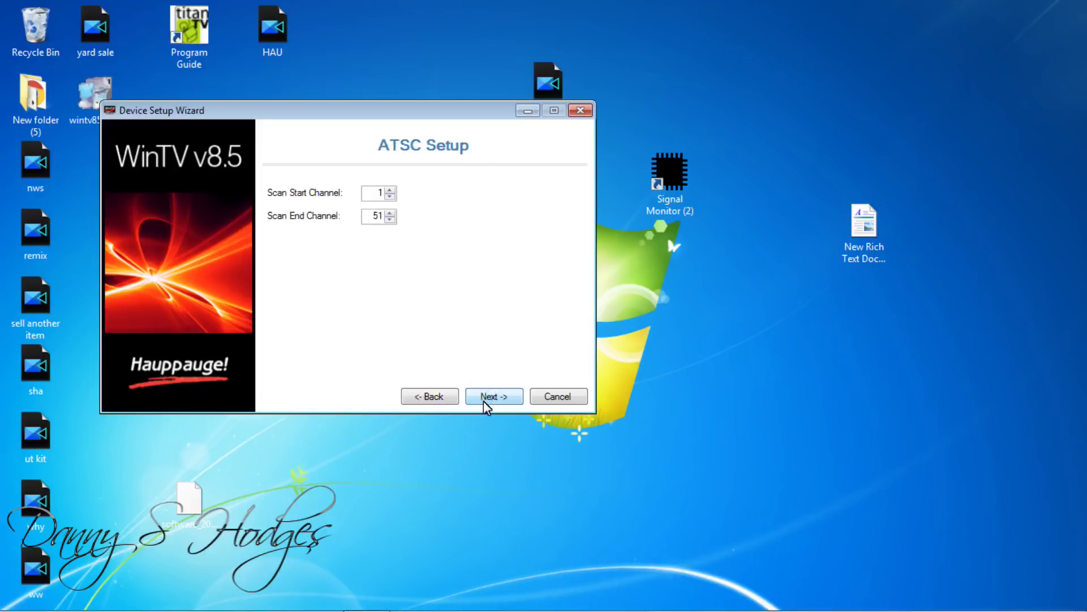
{"action": "left_click", "coordinate": [483, 400]}
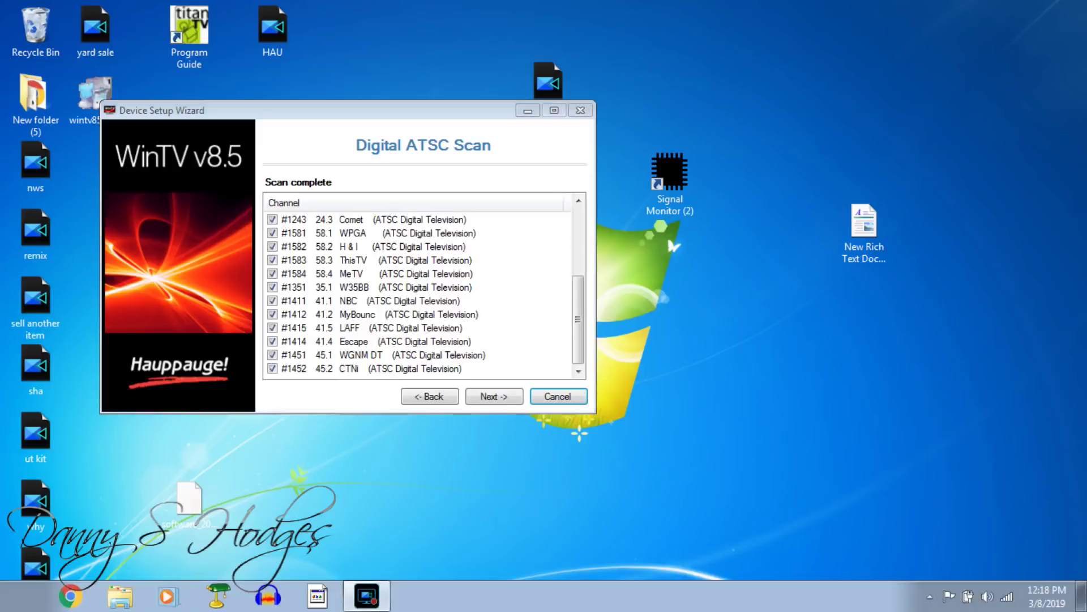
{"action": "left_click", "coordinate": [488, 399]}
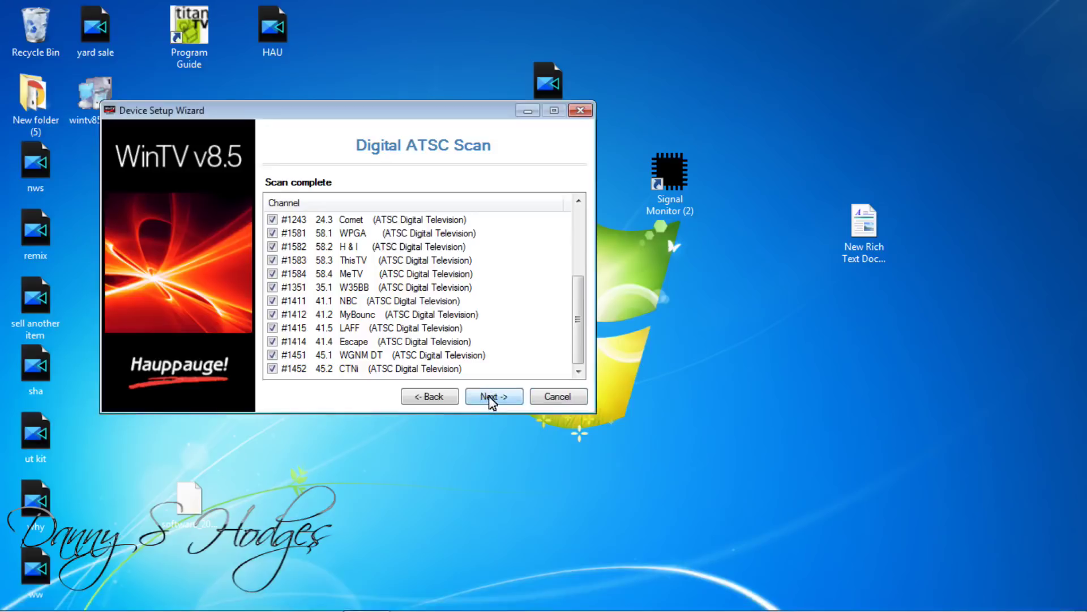
{"action": "left_click", "coordinate": [491, 399]}
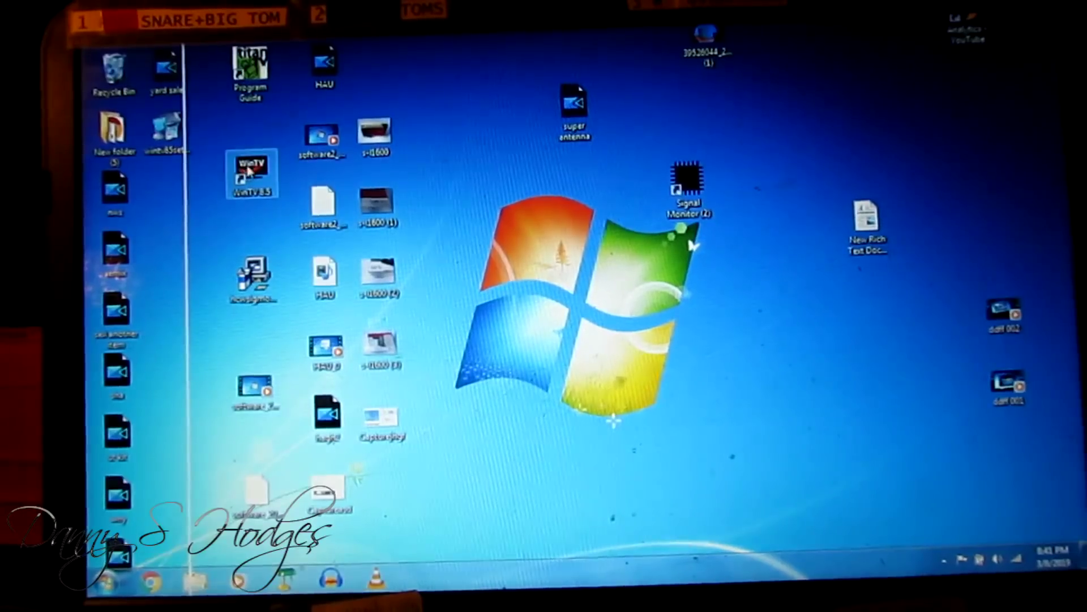
Launch WinTV 8.5 and the Signal Monitor utility, then step down one channel
{"action": "double_click", "coordinate": [247, 171]}
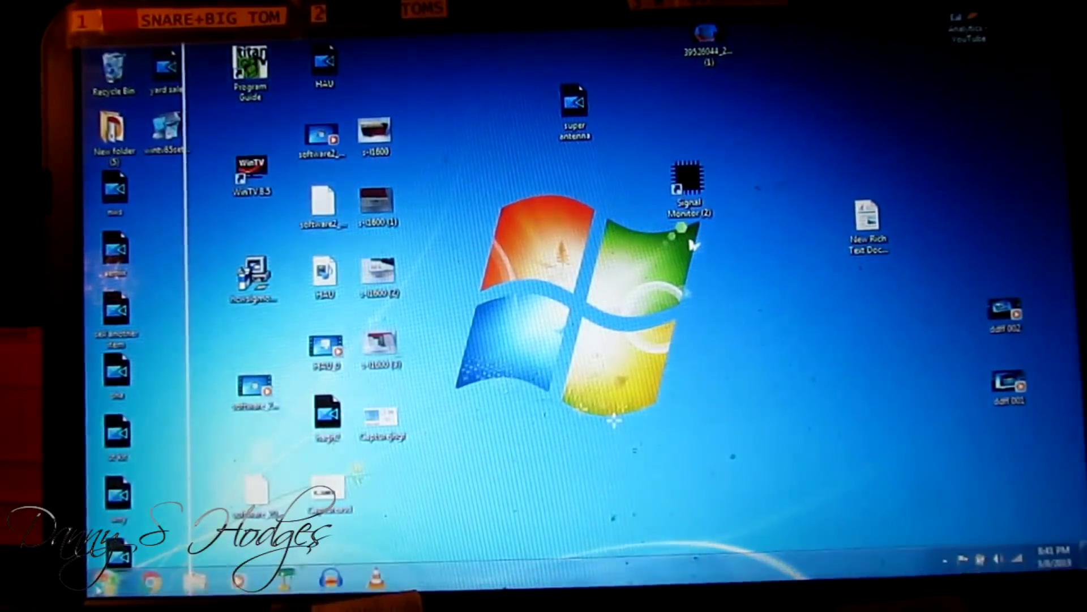
{"action": "left_click", "coordinate": [107, 581]}
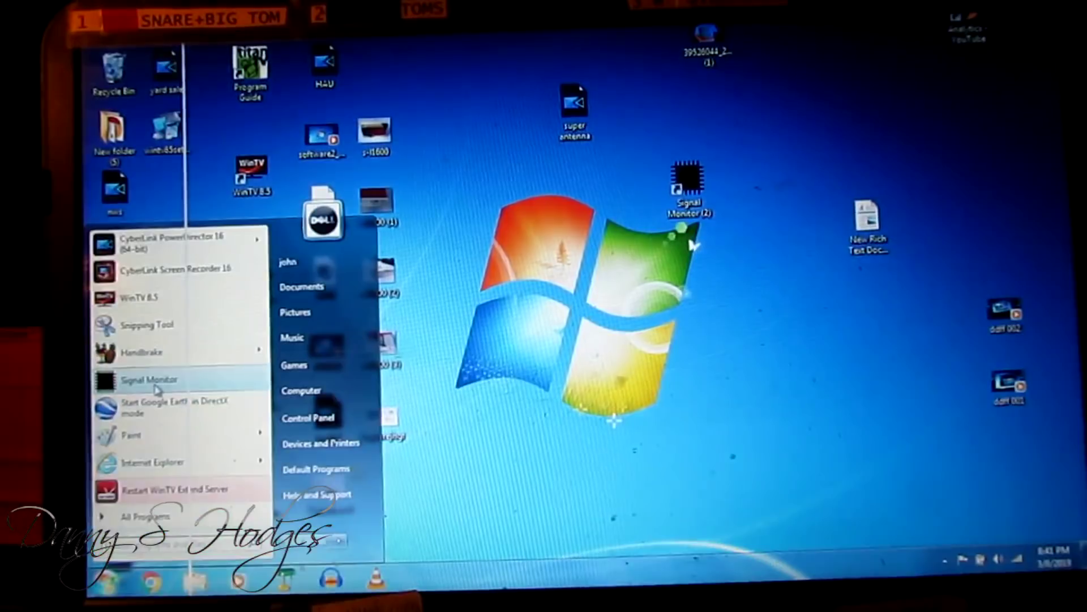
{"action": "left_click", "coordinate": [156, 387]}
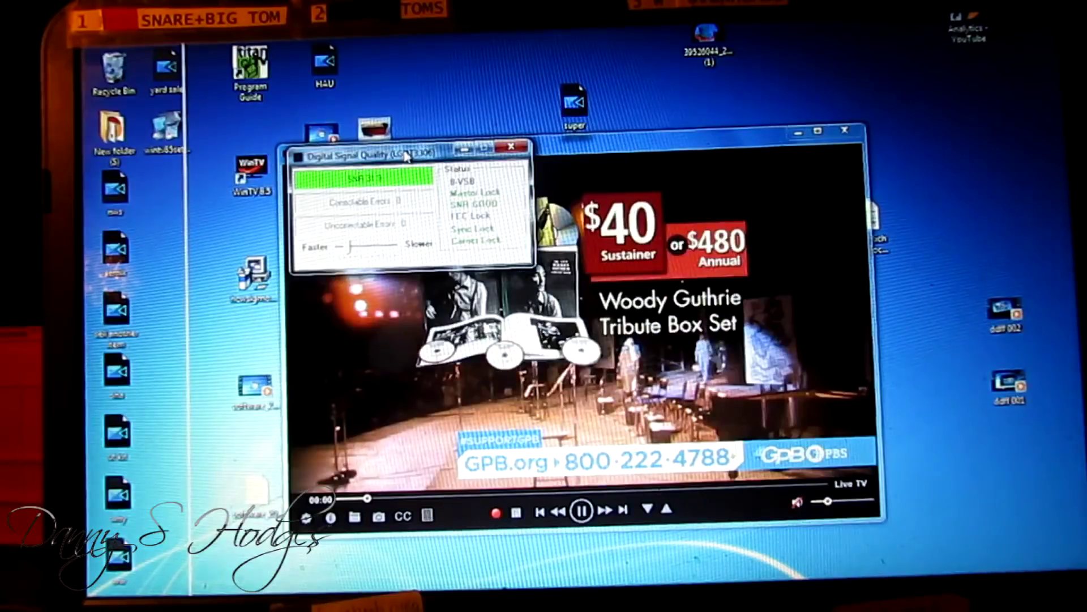
{"action": "mouse_move", "coordinate": [809, 577]}
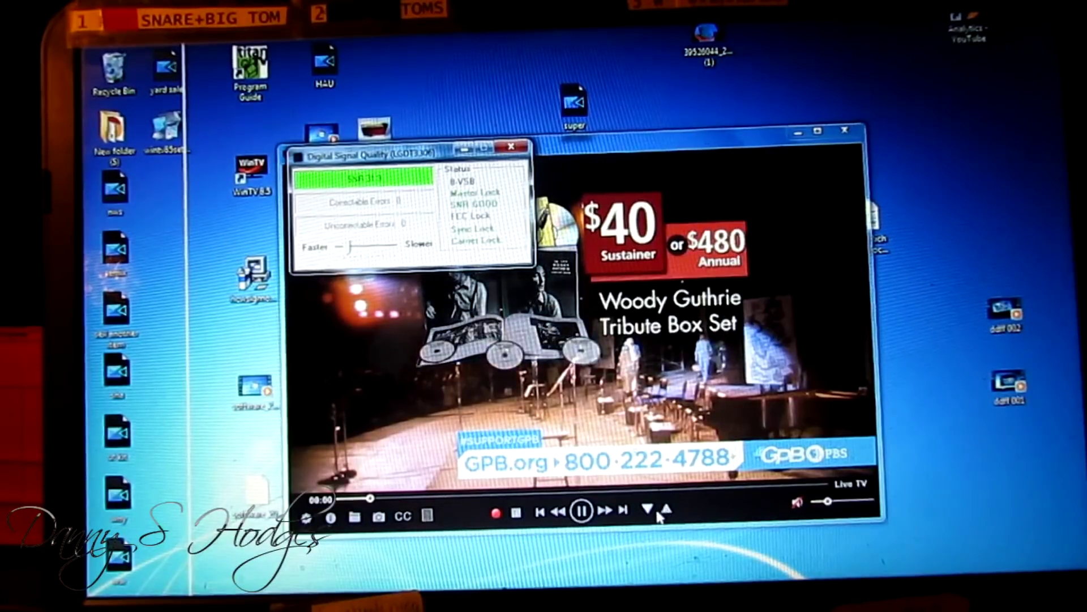
{"action": "left_click", "coordinate": [649, 509]}
Step down to WMAZ-TV 13.1 and reposition the TV player and Digital Signal Quality windows
{"action": "left_click", "coordinate": [649, 509]}
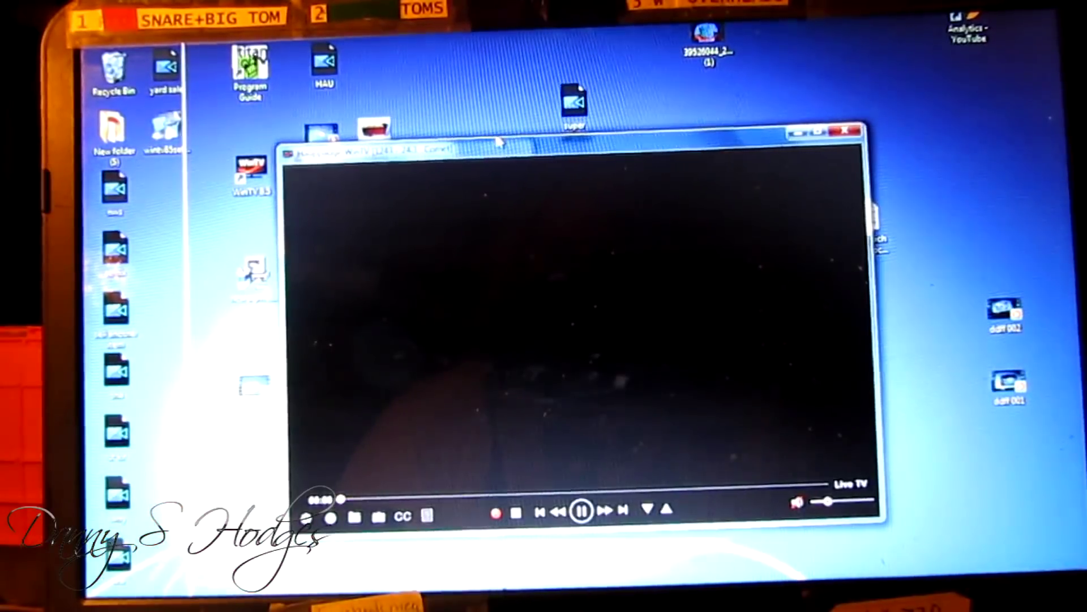
{"action": "left_click_drag", "start_coordinate": [534, 148], "coordinate": [570, 198]}
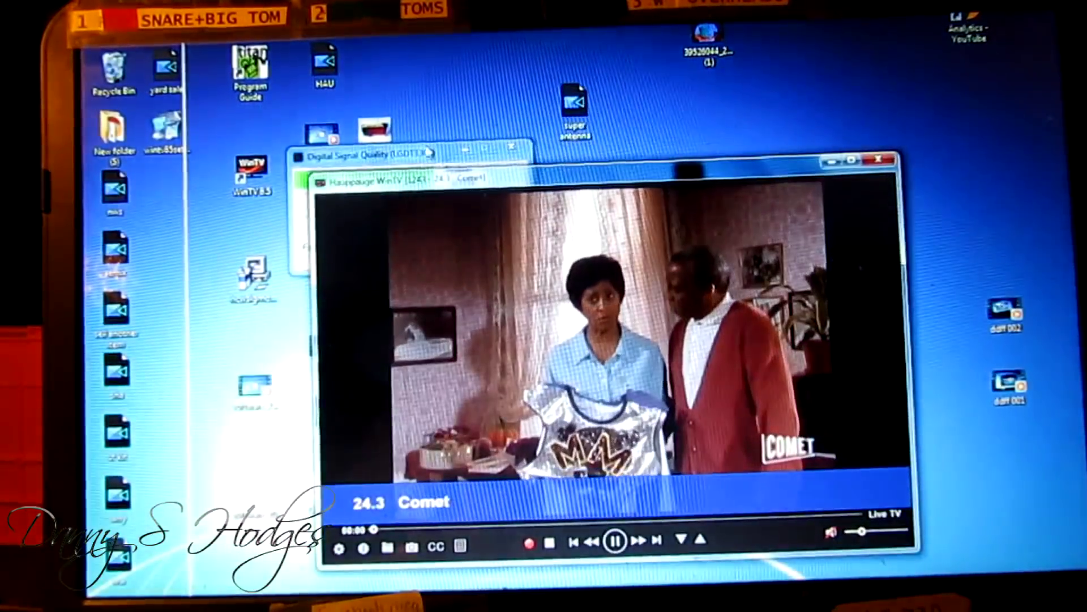
{"action": "left_click", "coordinate": [396, 152]}
{"action": "left_click_drag", "start_coordinate": [396, 152], "coordinate": [478, 108]}
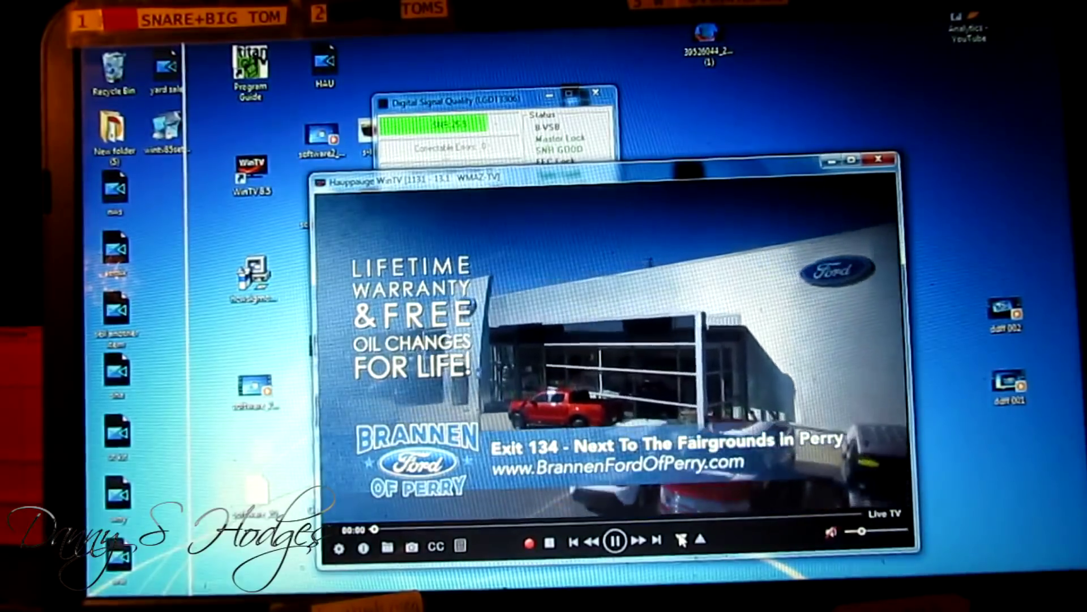
{"action": "left_click_drag", "start_coordinate": [623, 212], "coordinate": [621, 118]}
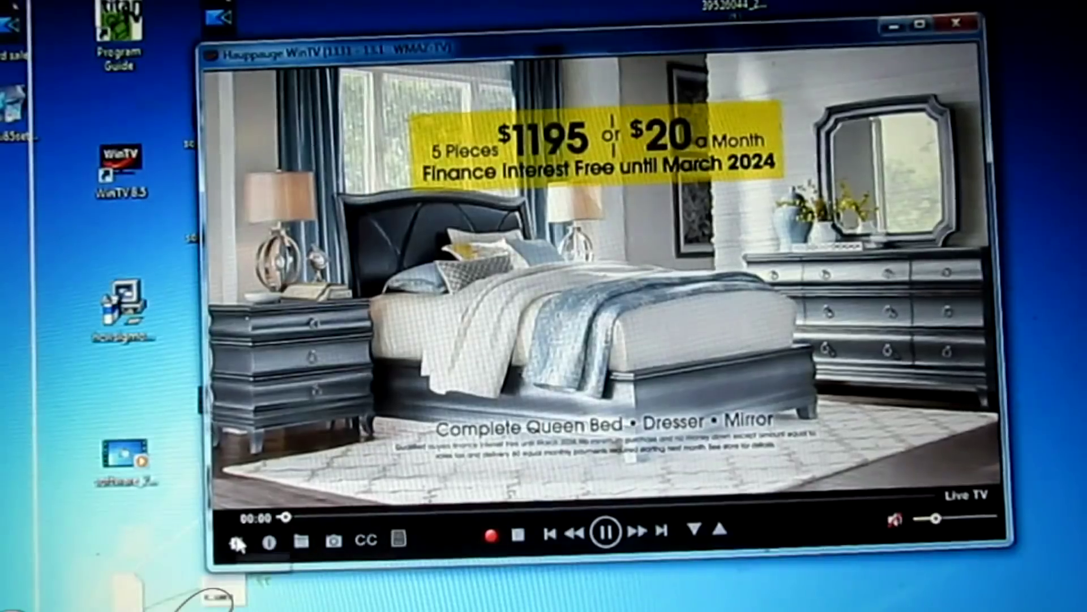
Review the All Channels list in WinTV settings and the Justice channel's options without changes
{"action": "left_click", "coordinate": [338, 453]}
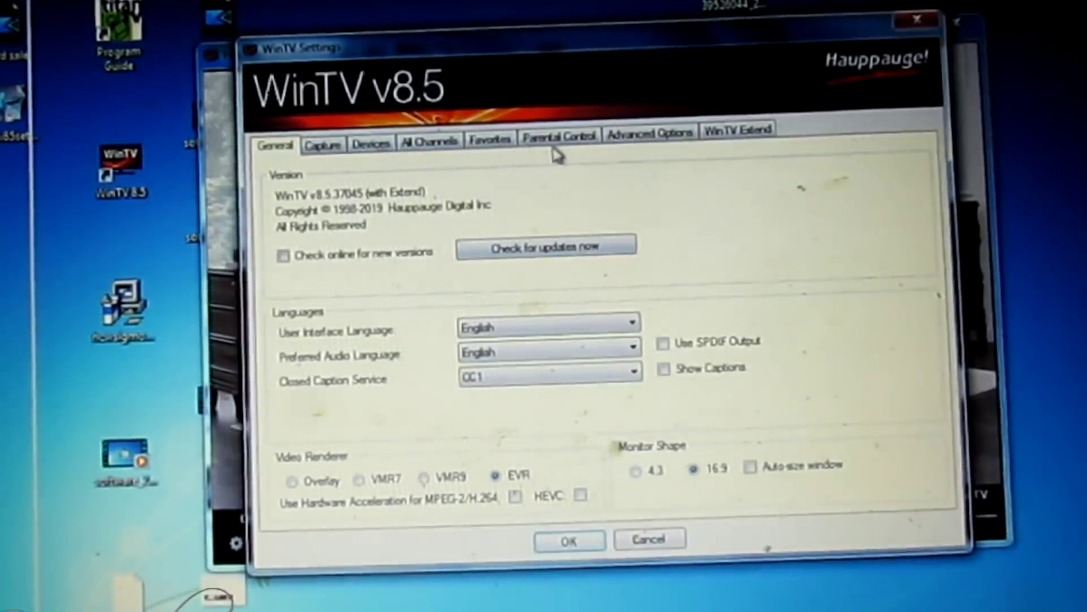
{"action": "left_click", "coordinate": [439, 144]}
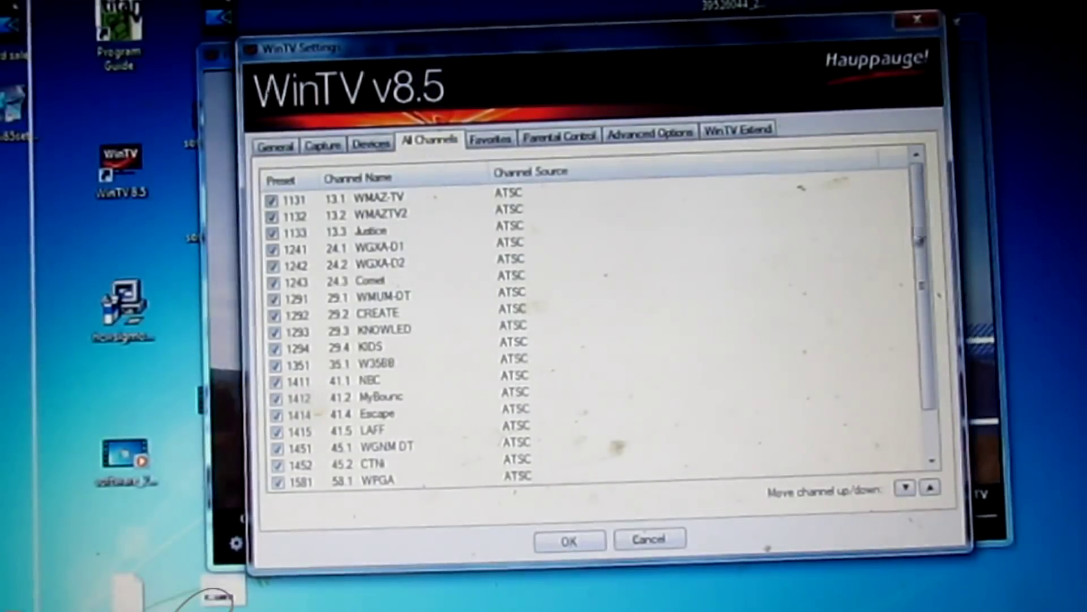
{"action": "left_click_drag", "start_coordinate": [922, 222], "coordinate": [921, 192]}
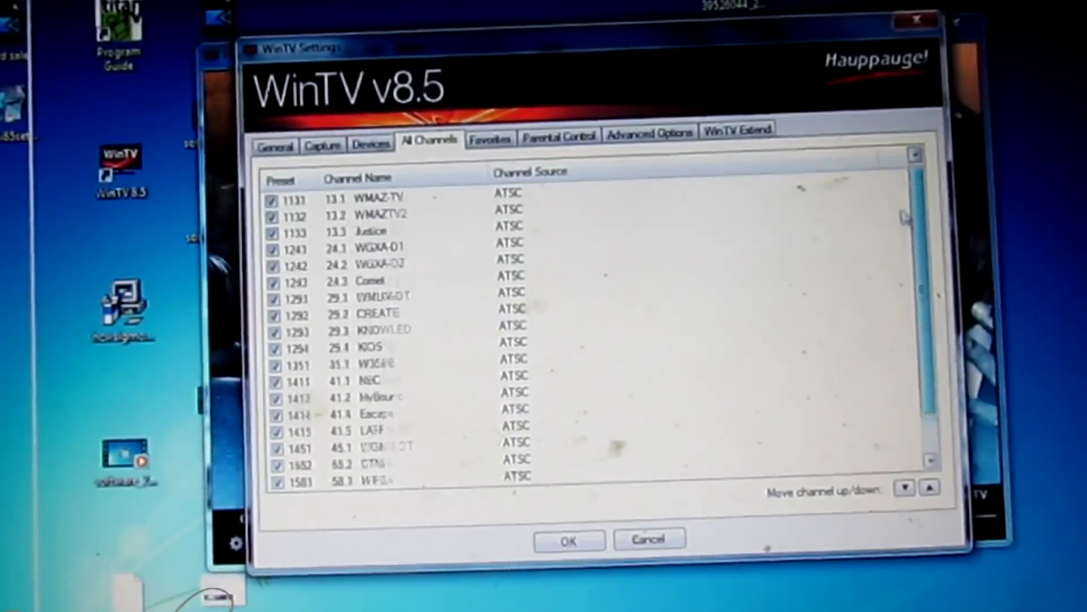
{"action": "right_click", "coordinate": [442, 229]}
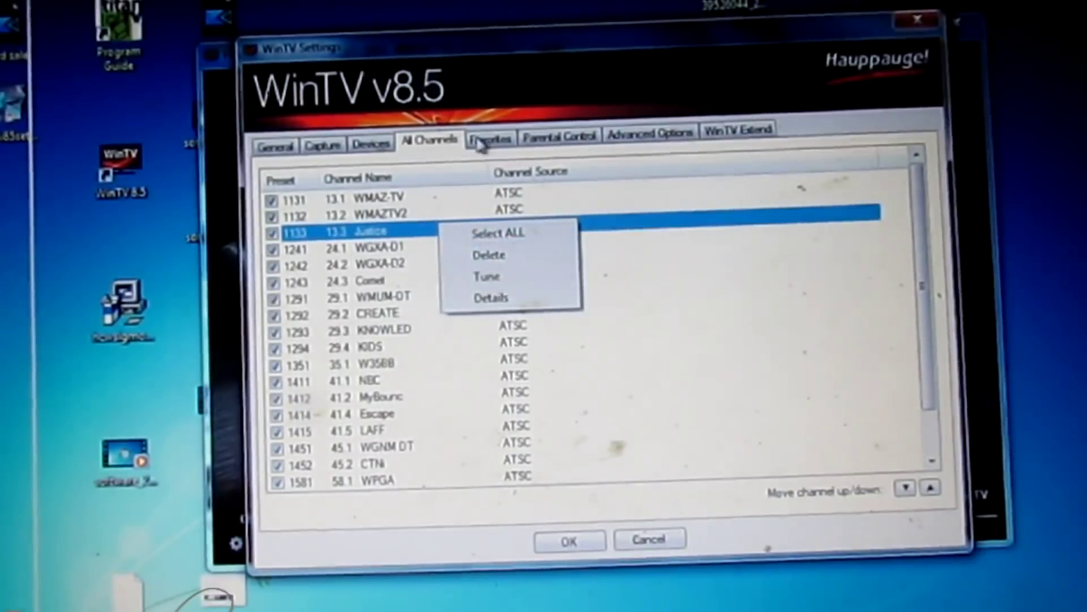
{"action": "left_click", "coordinate": [441, 142]}
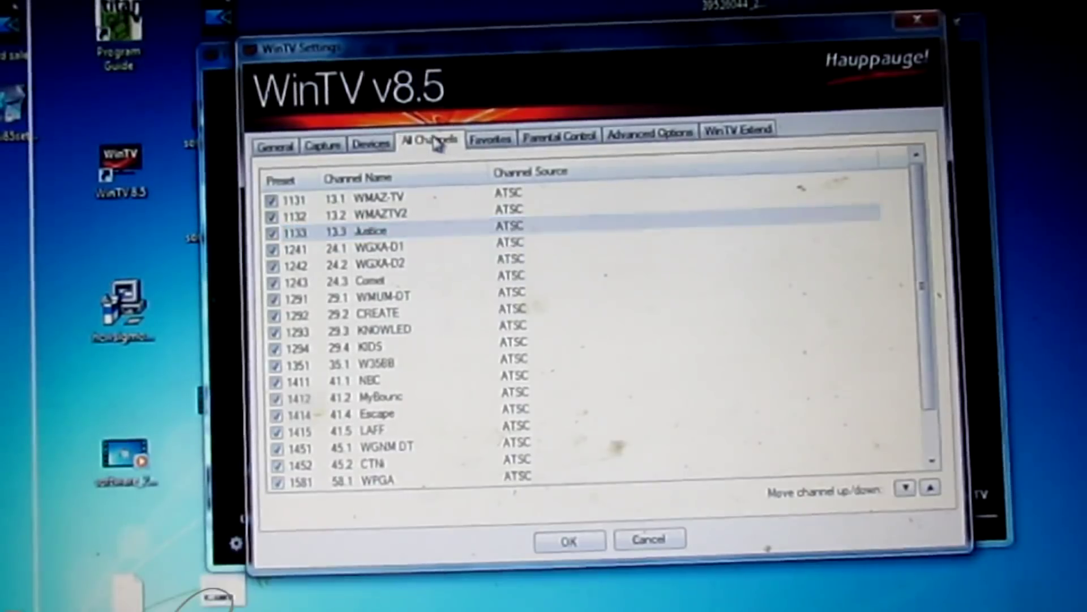
Inspect the WinTV-HVR-955Q tuner's Tuner Setup, then close it and settings without rescanning
{"action": "left_click", "coordinate": [373, 146]}
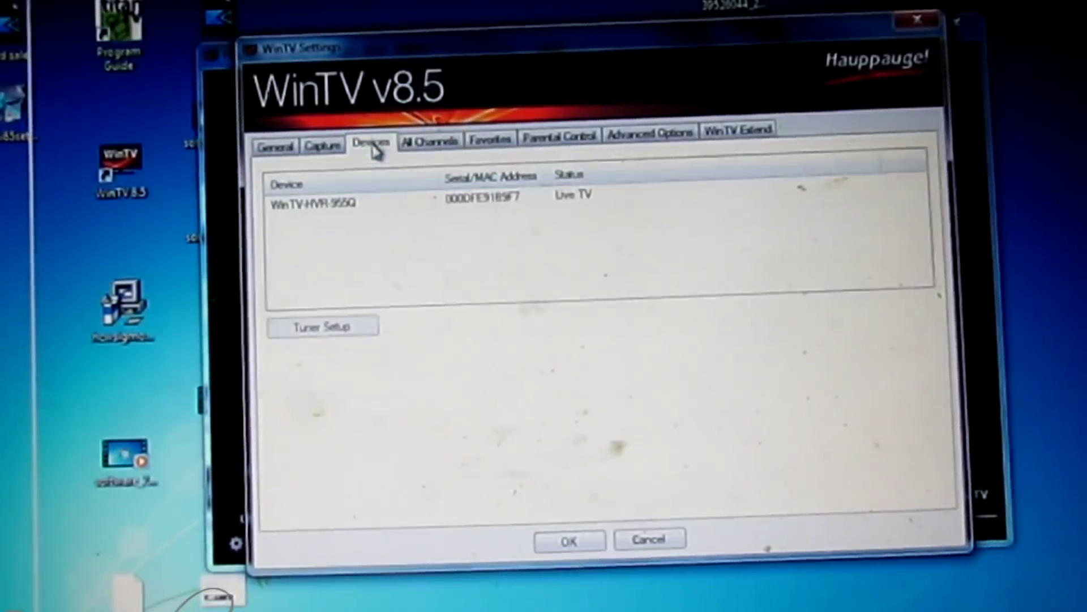
{"action": "left_click", "coordinate": [497, 205]}
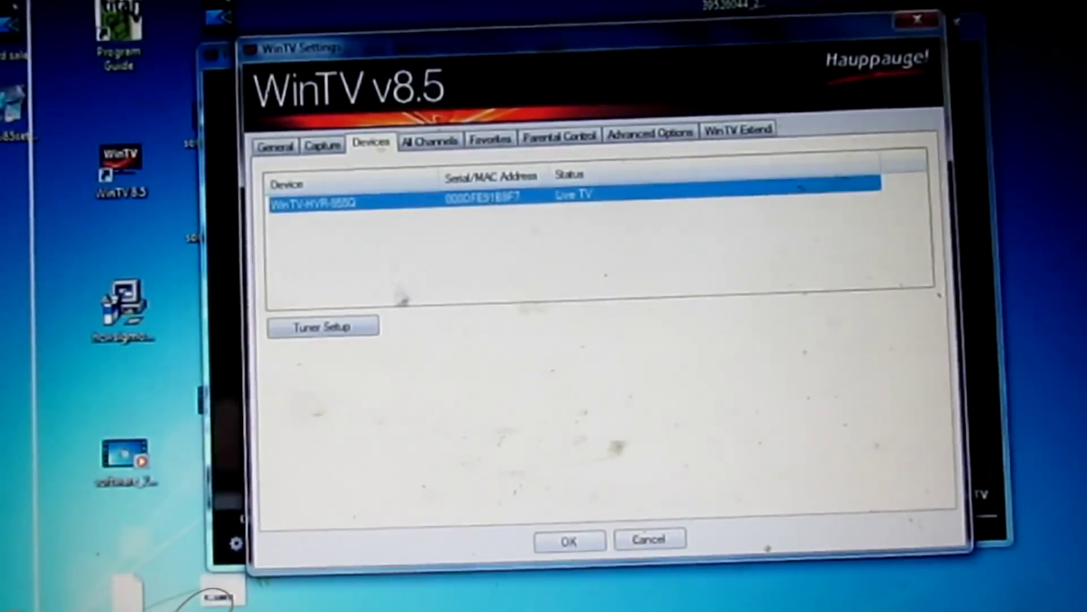
{"action": "left_click", "coordinate": [339, 331]}
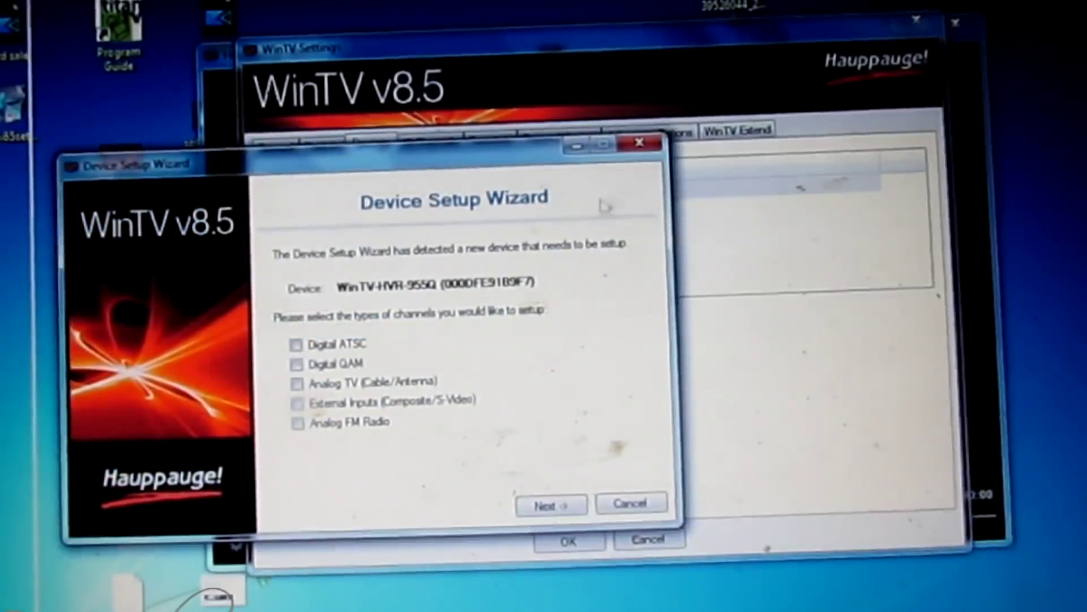
{"action": "left_click", "coordinate": [639, 143]}
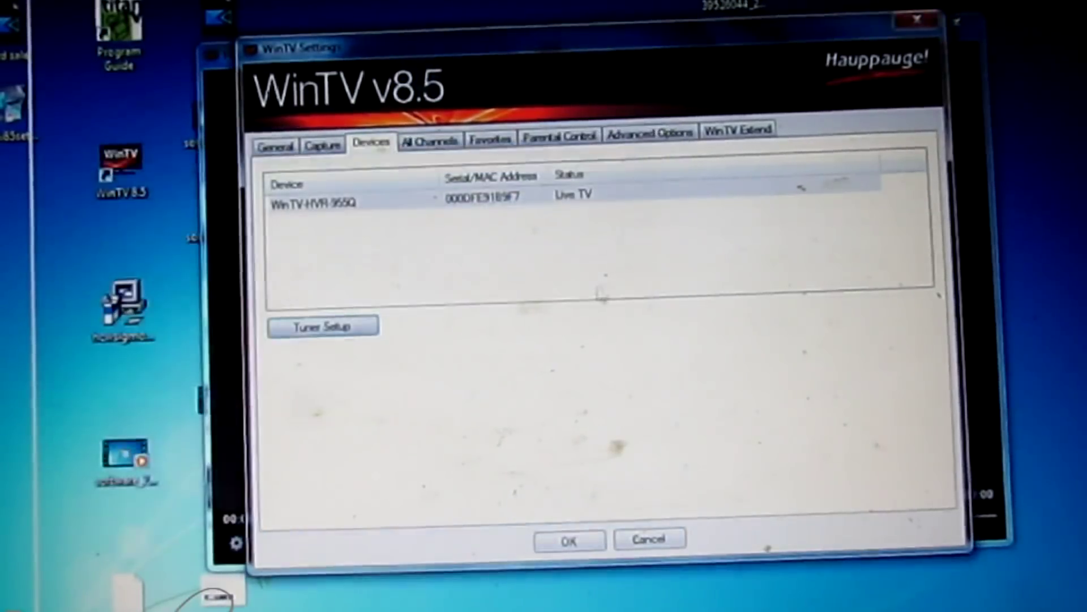
{"action": "left_click", "coordinate": [658, 540]}
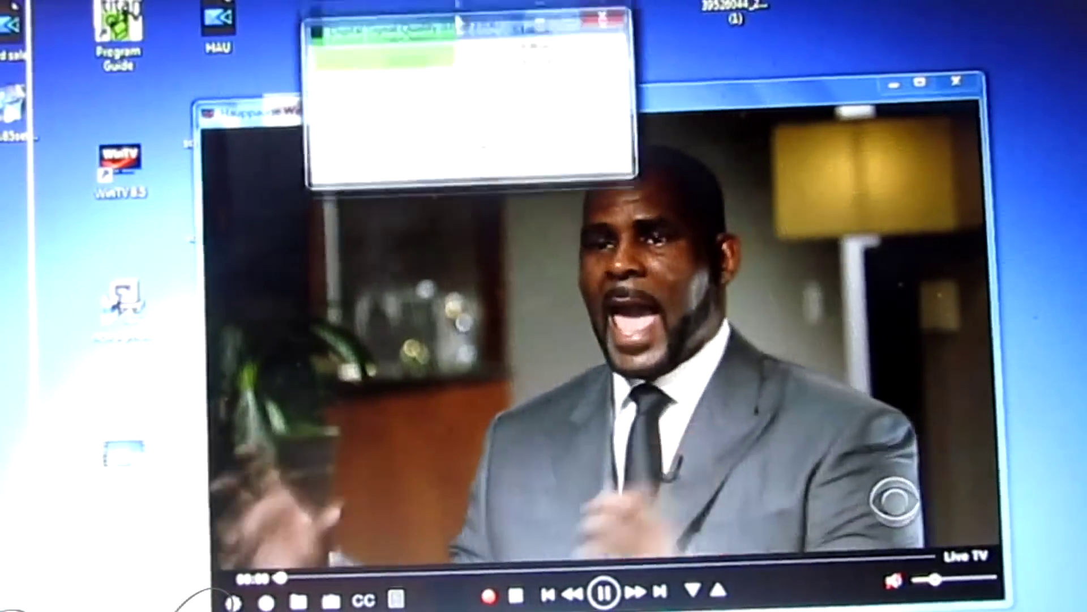
Place the Digital Signal Quality window over the live WMAZ-TV picture
{"action": "left_click_drag", "start_coordinate": [458, 23], "coordinate": [539, 121]}
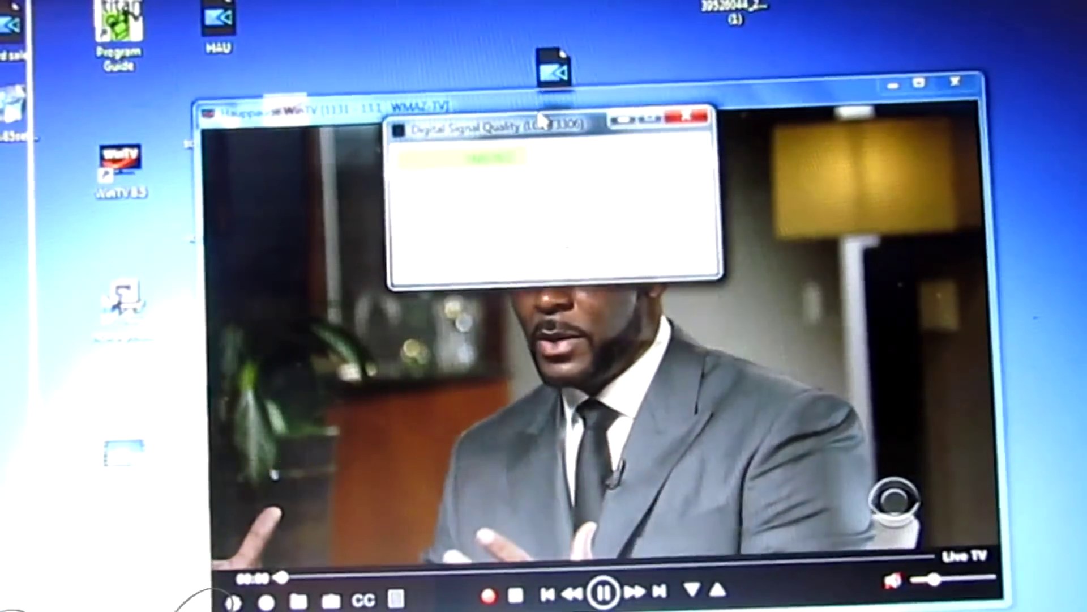